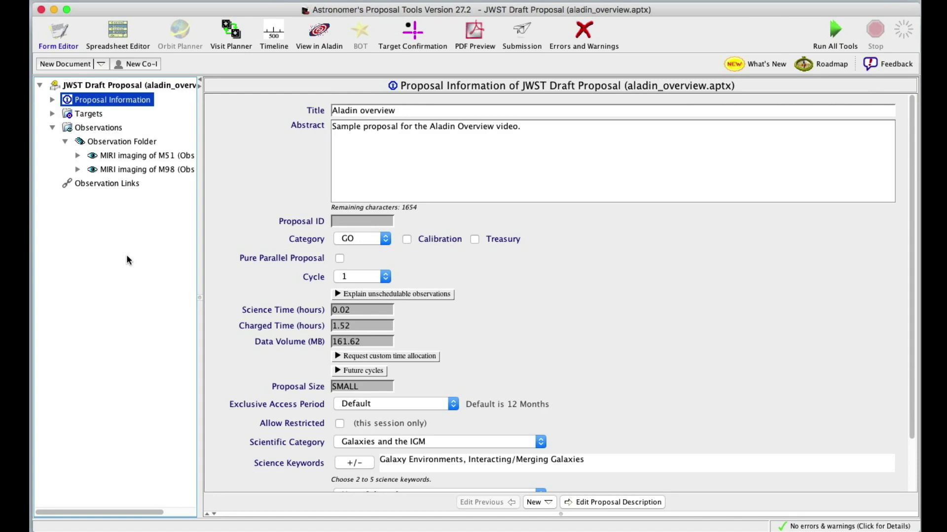
Select the MIRI imaging of M51 observation and display its Visit 1:1 footprint in Aladin
left_click(151, 158)
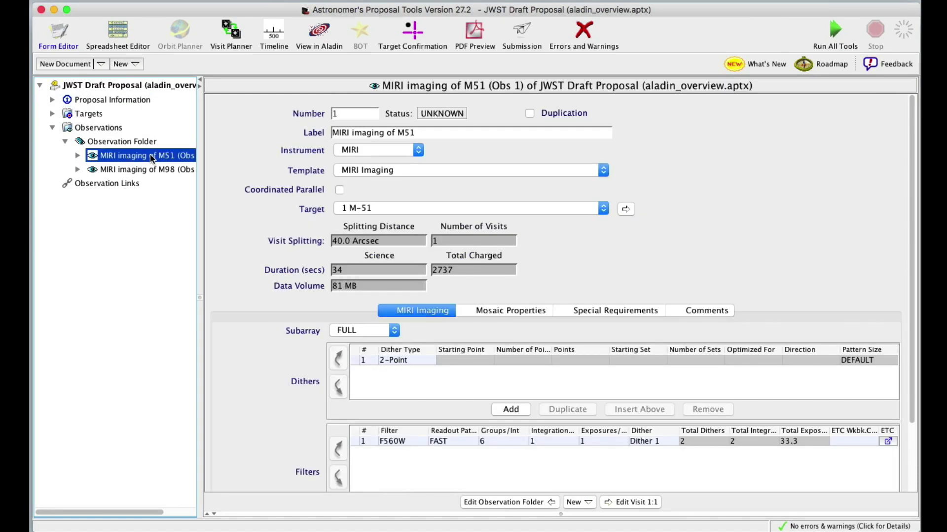
left_click(308, 42)
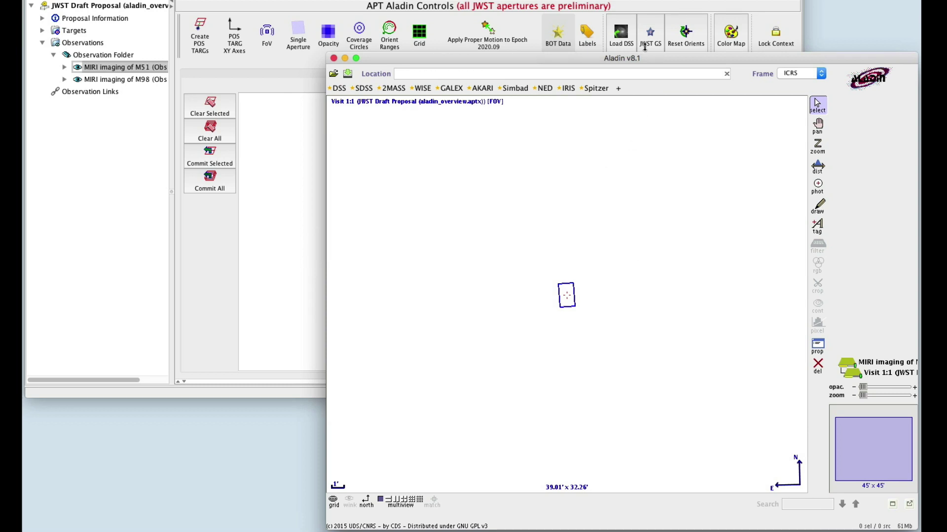
Load the DSS POSS2 red sky image of M51 behind the MIRI footprint
left_click(626, 41)
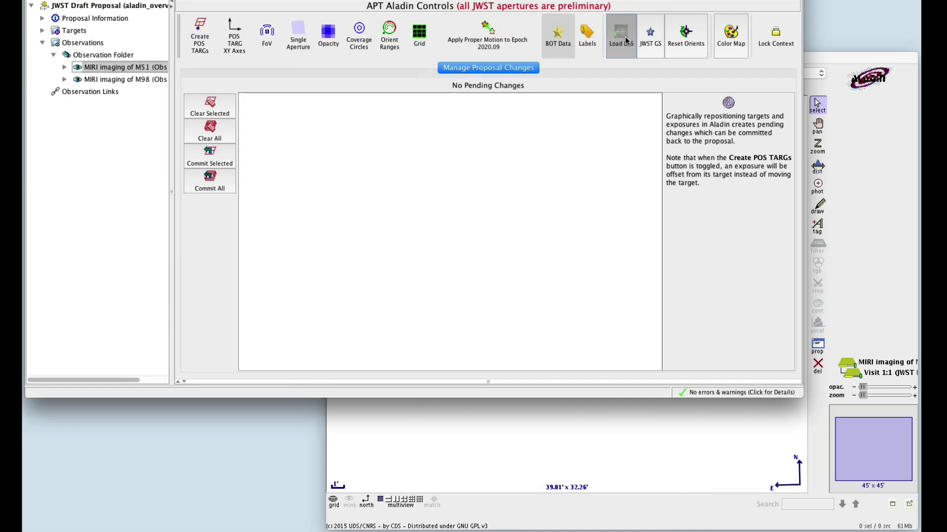
left_click(825, 56)
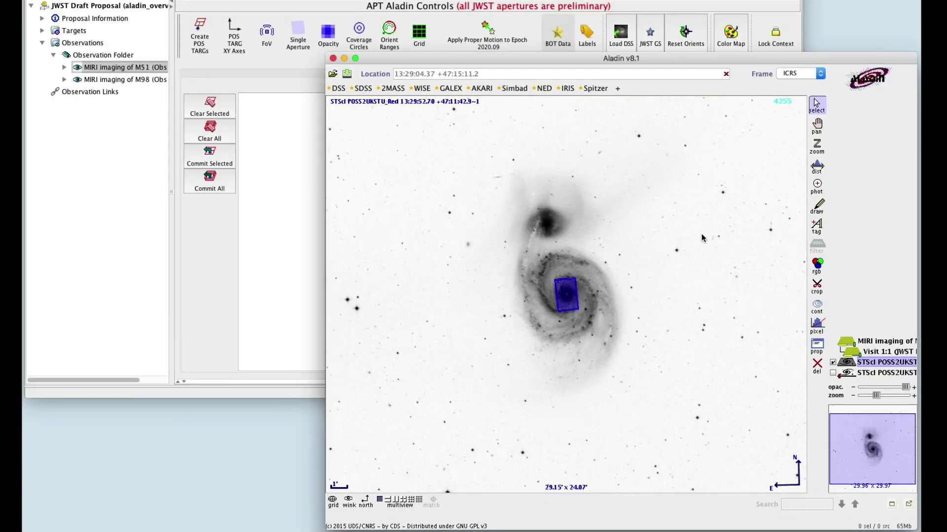
scroll(570, 295, "up", 3)
scroll(570, 294, "up", 1)
scroll(570, 295, "down", 2)
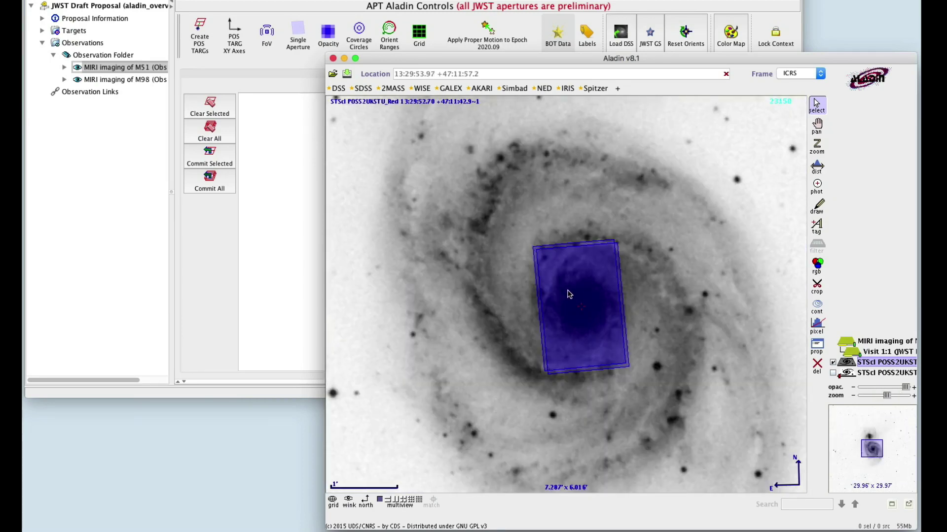
scroll(569, 294, "down", 4)
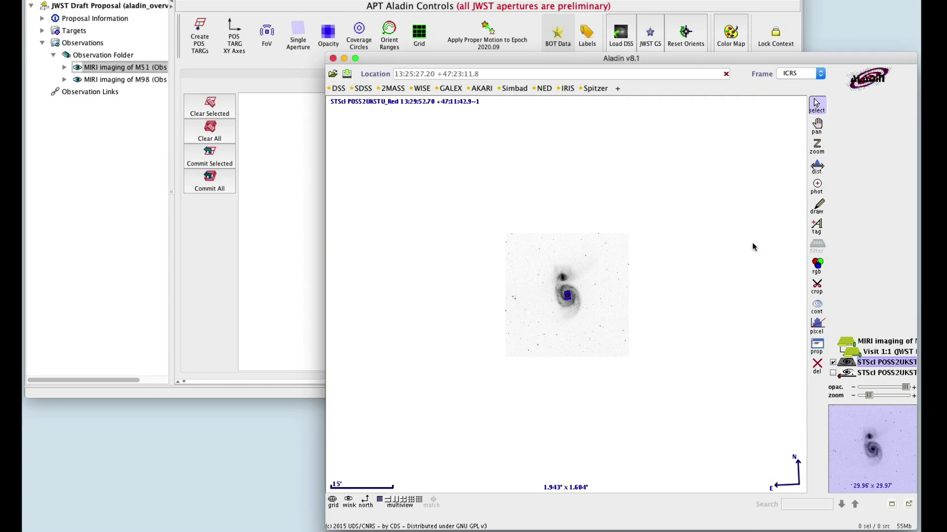
Zoom in on M51's core around the footprint, then recentre the view
left_click(817, 146)
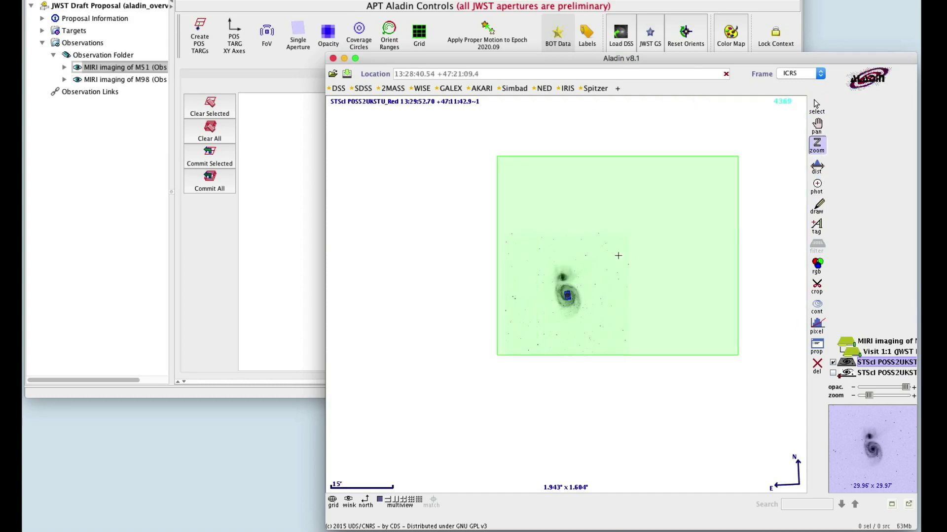
left_click(569, 298)
left_click(567, 295)
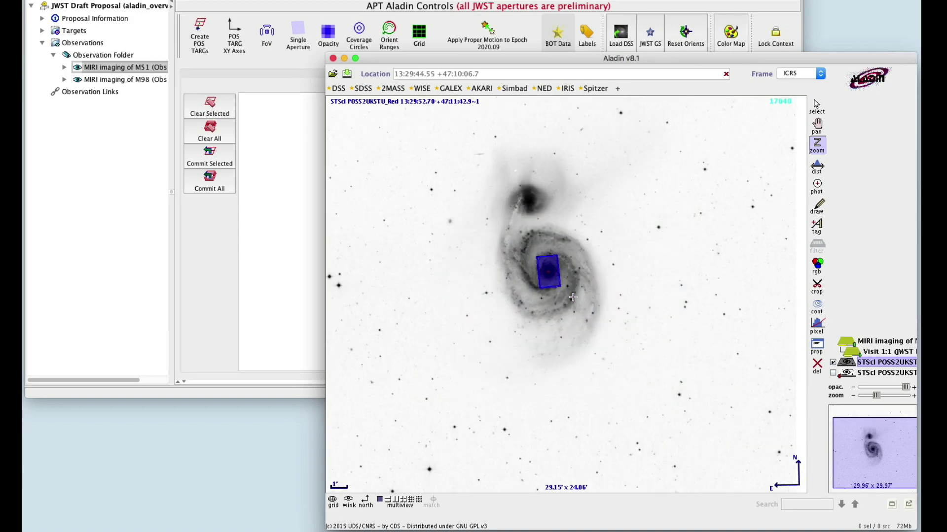
left_click(567, 293)
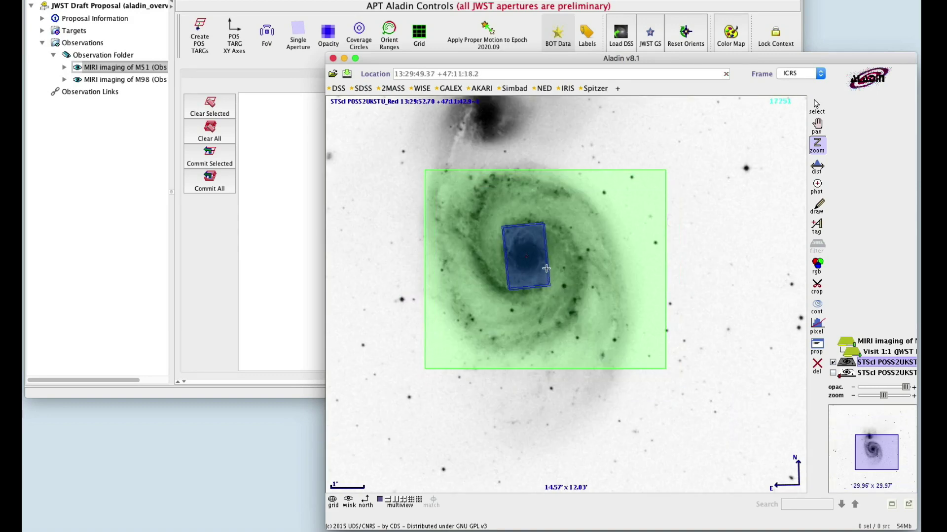
scroll(536, 264, "up", 2)
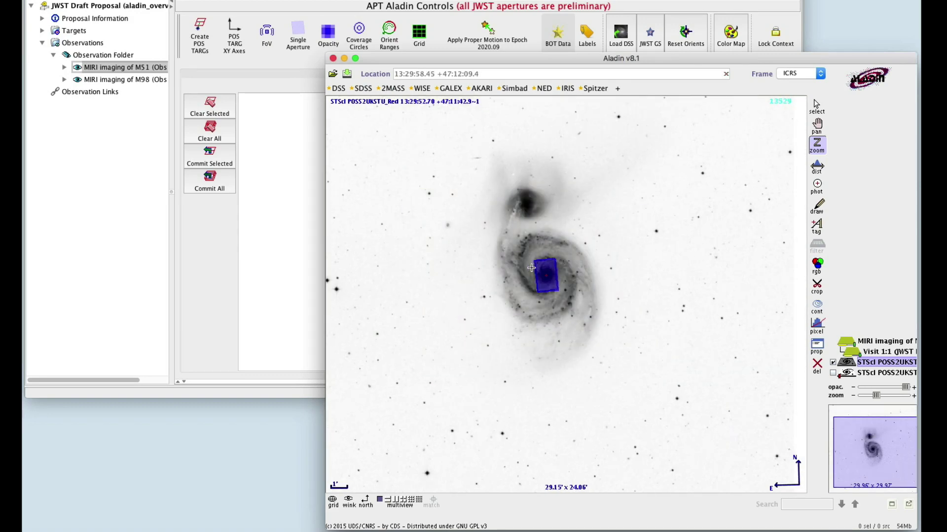
scroll(531, 268, "up", 1)
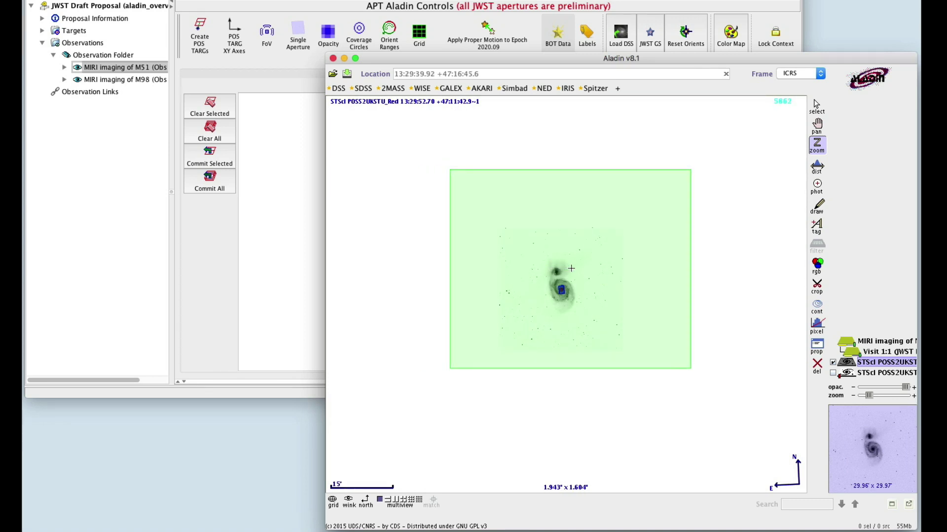
left_click_drag(842, 425, 859, 458)
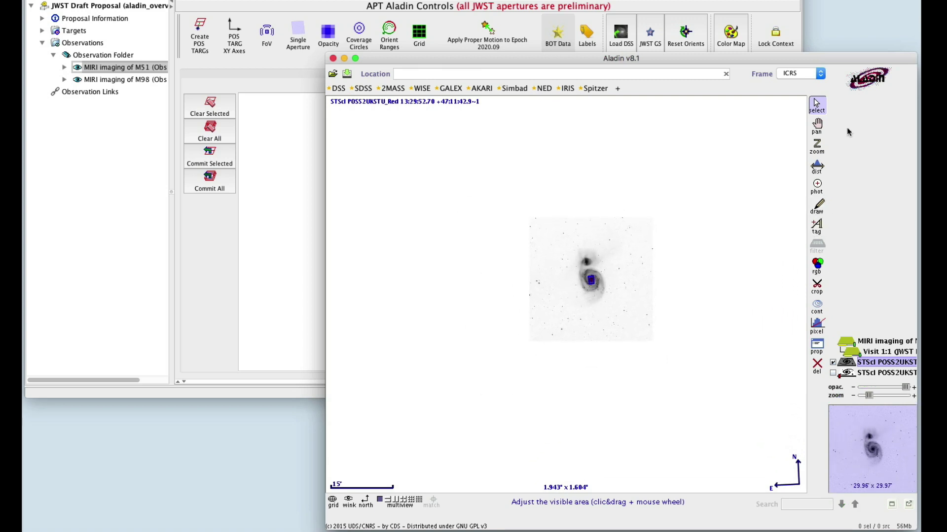
Pan the M51 image, reset to the full galaxy view, and return to select mode
left_click(817, 125)
left_click_drag(668, 186, 312, 153)
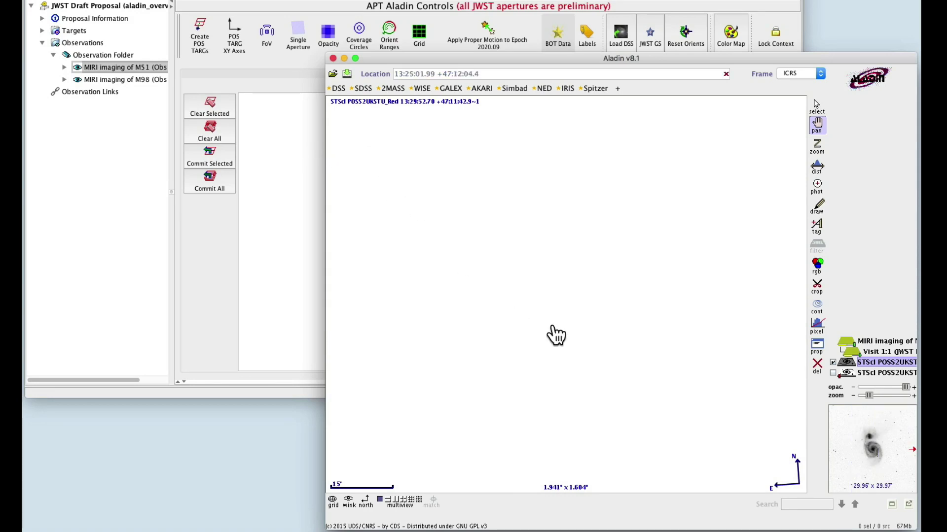
left_click(850, 439)
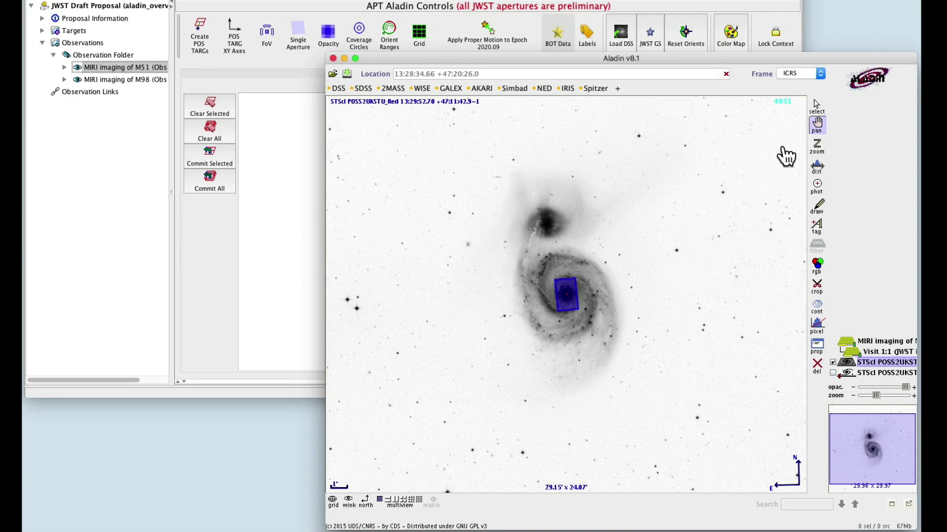
left_click(817, 105)
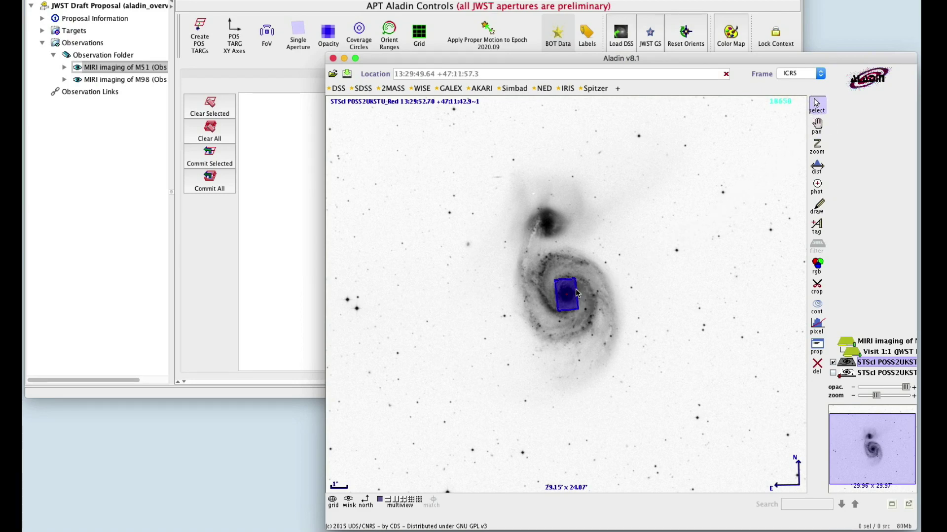
left_click_drag(577, 293, 615, 297)
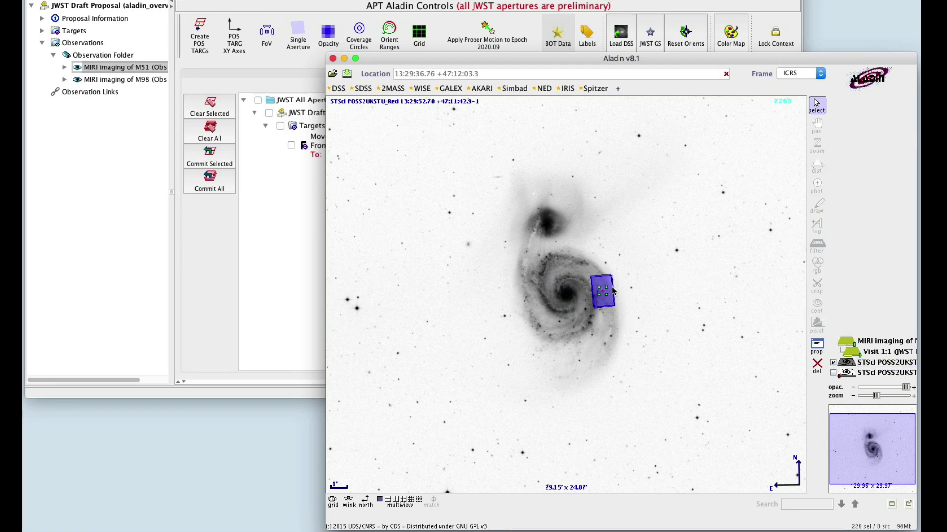
left_click(291, 253)
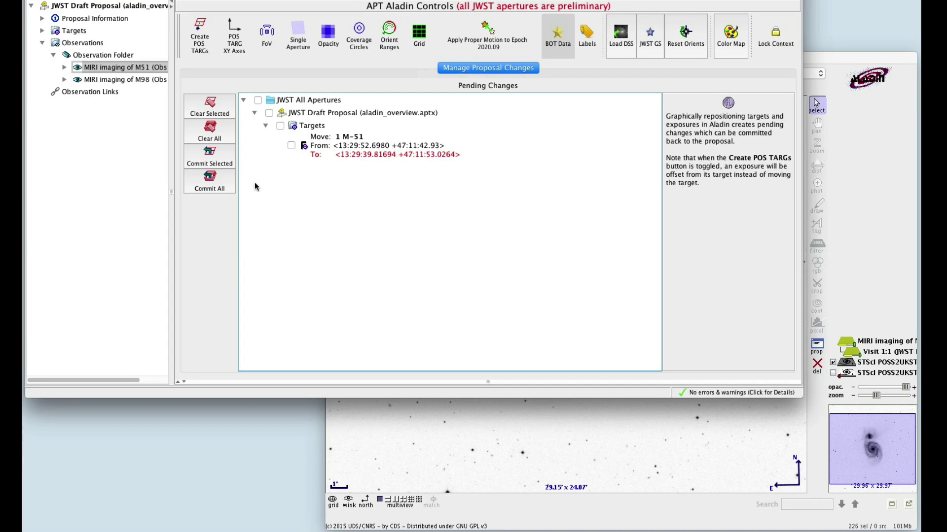
left_click(213, 131)
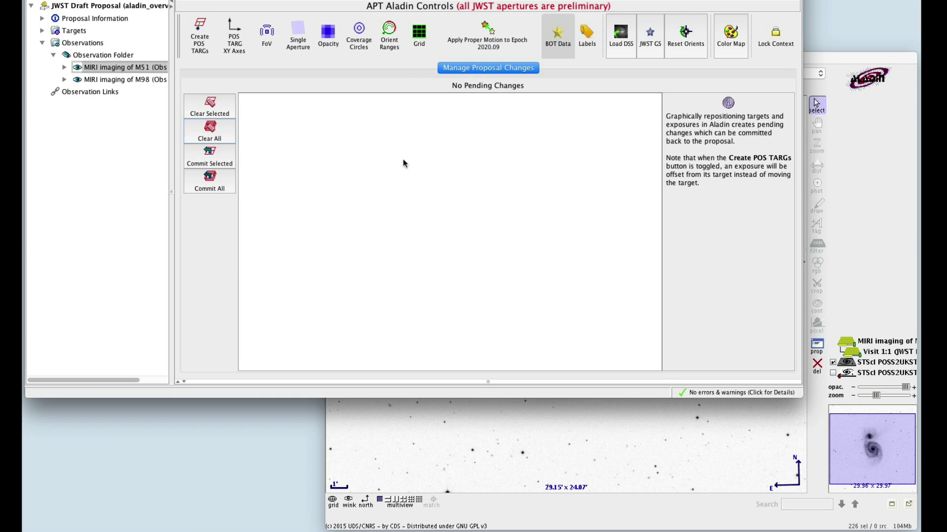
left_click(818, 67)
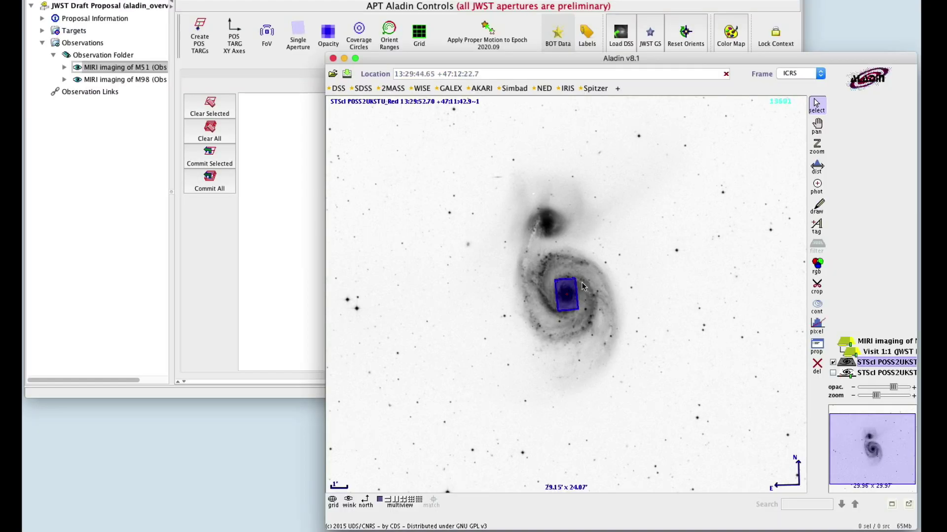
scroll(580, 290, "up", 3)
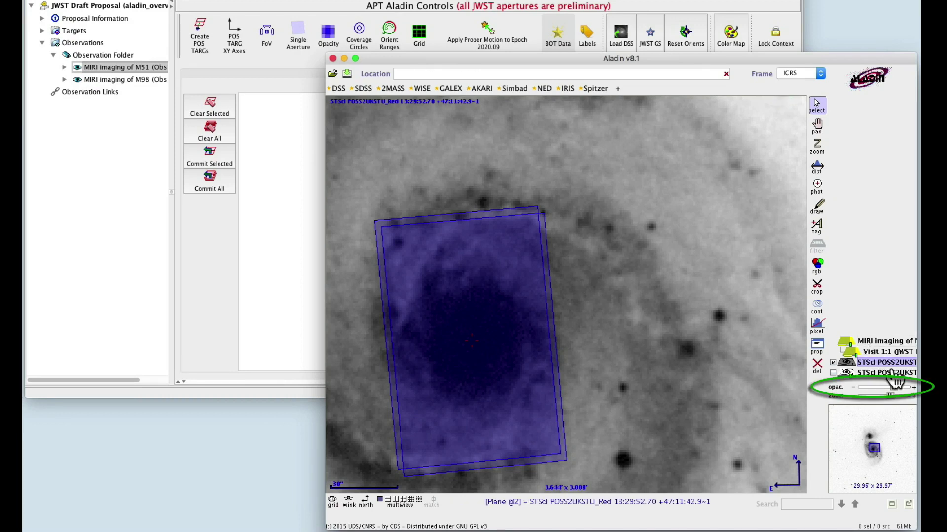
left_click_drag(896, 387, 917, 386)
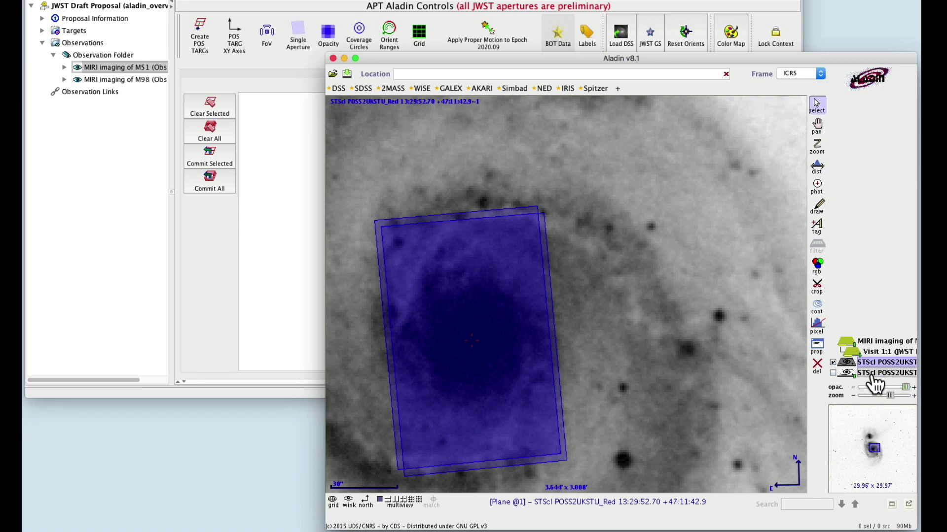
left_click(848, 365)
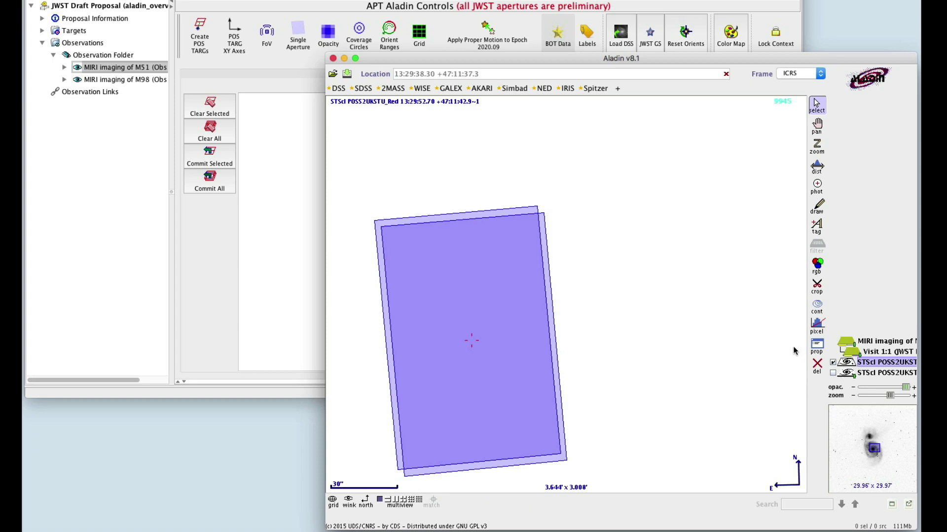
left_click(848, 365)
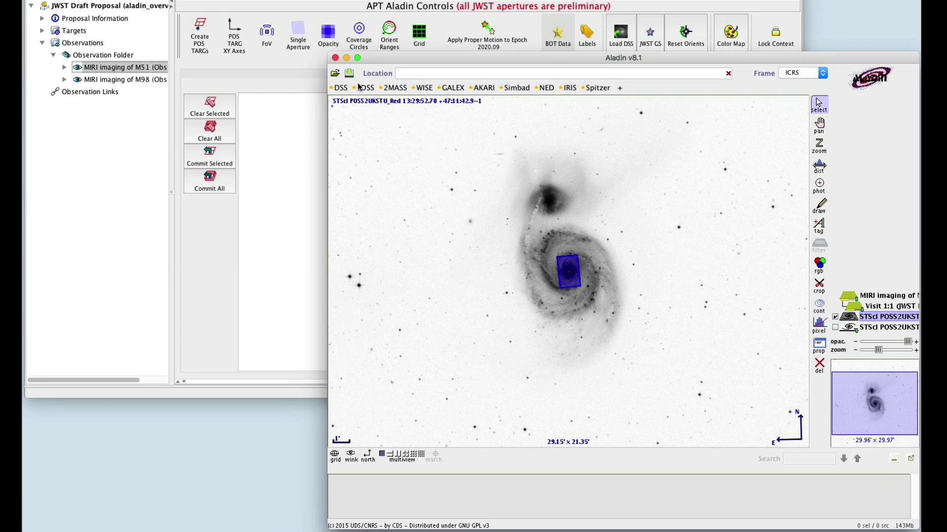
Query Simbad around the M51 target coordinates to overlay its catalogue sources
left_click(335, 74)
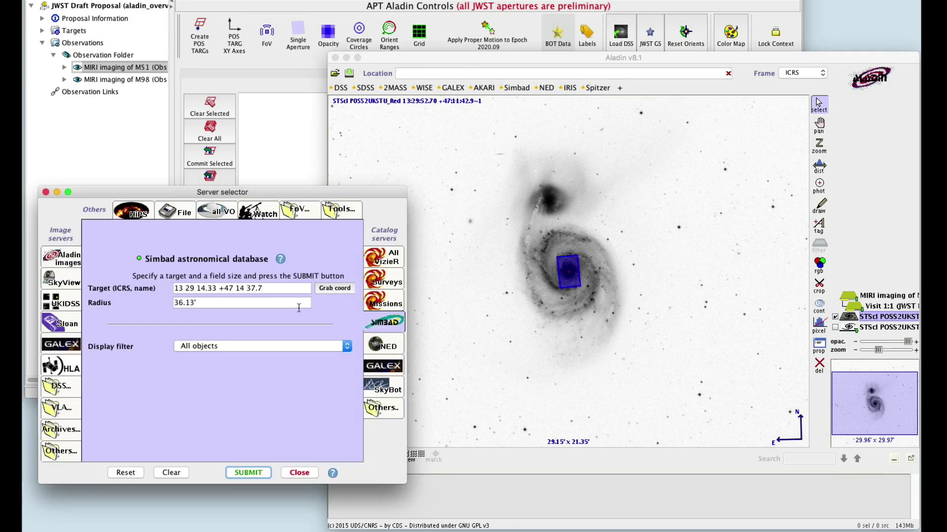
left_click(386, 323)
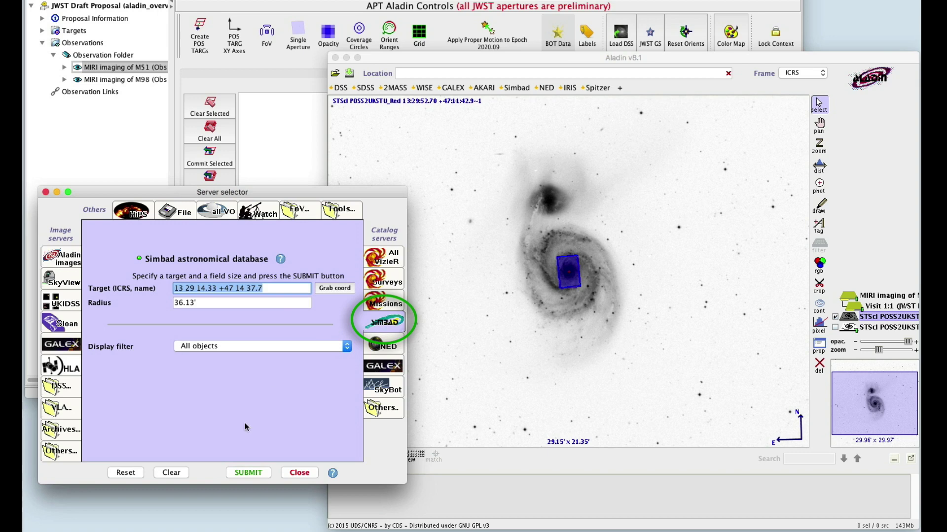
left_click(258, 472)
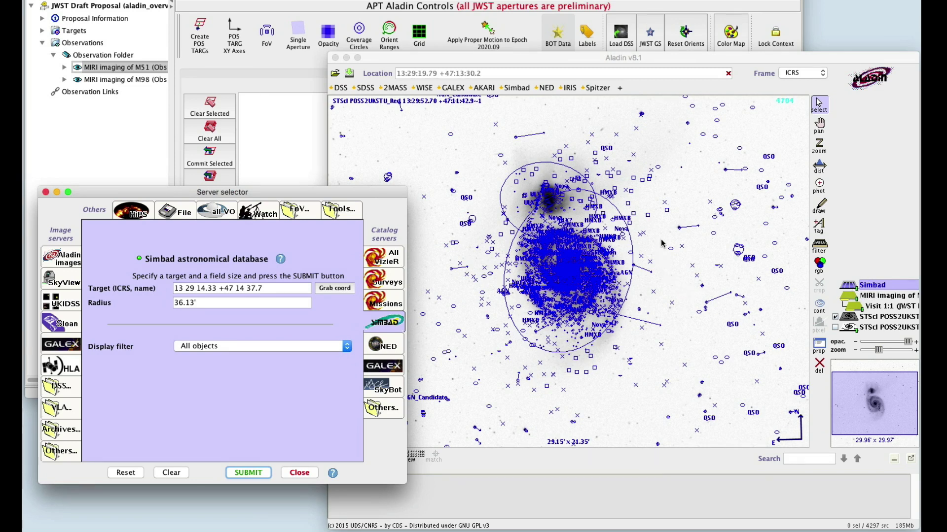
Pick a Simbad source, then box-select the group upper right of the core
left_click(650, 217)
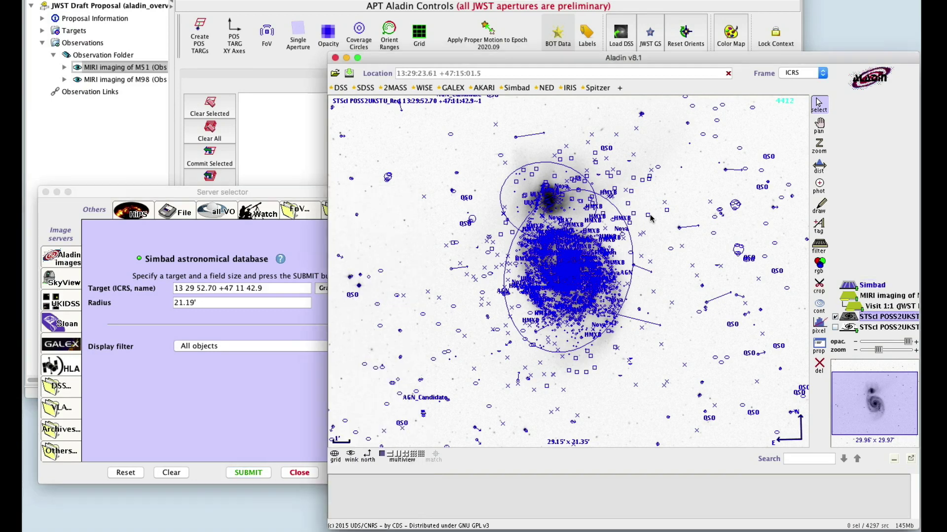
left_click(649, 217)
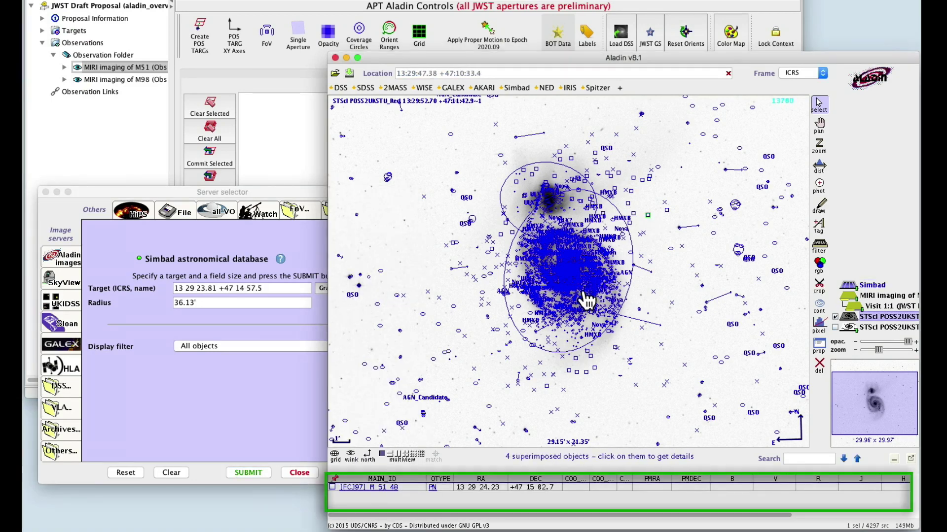
left_click_drag(591, 152, 675, 223)
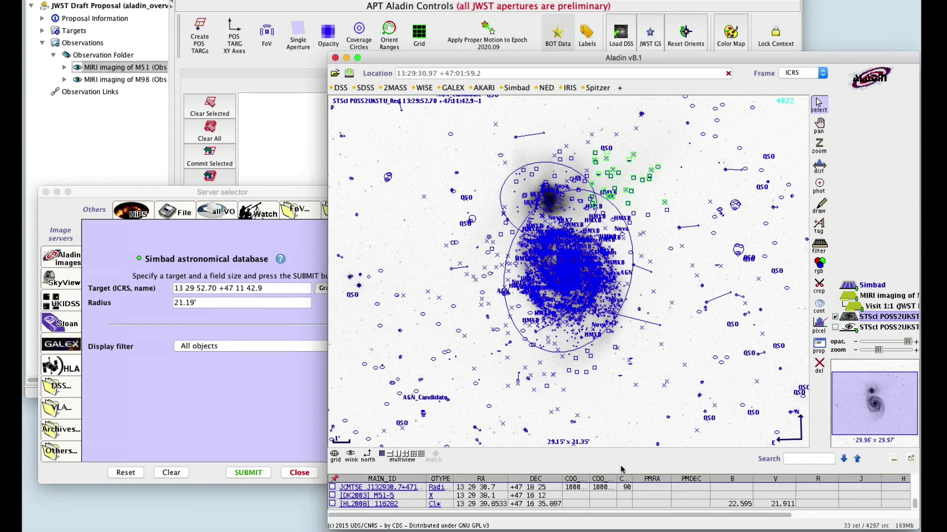
Detach the source measurements into a separate window, review them, and close it
left_click(912, 458)
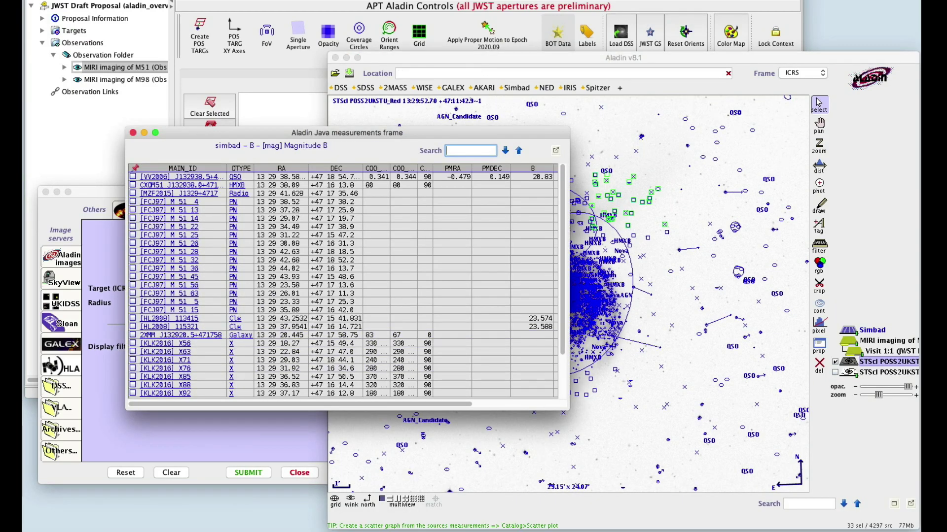
left_click(894, 504)
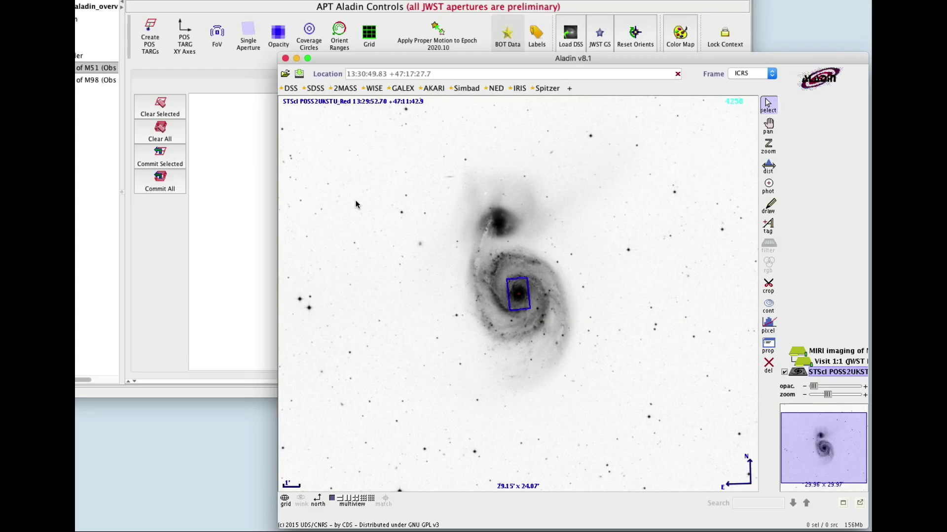
Enable Create POS TARGs, trial-drag the M51 footprint off the core, then clear the change
left_click(155, 47)
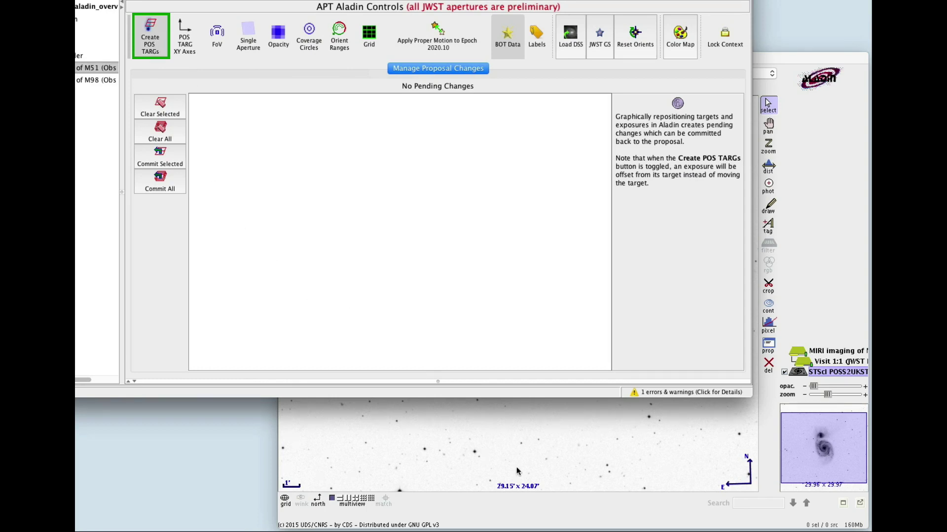
left_click(517, 471)
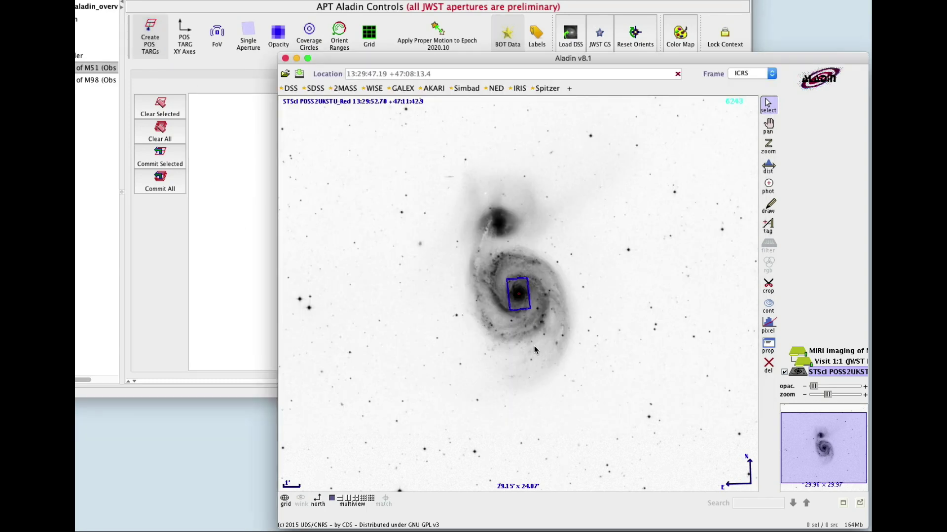
left_click(768, 105)
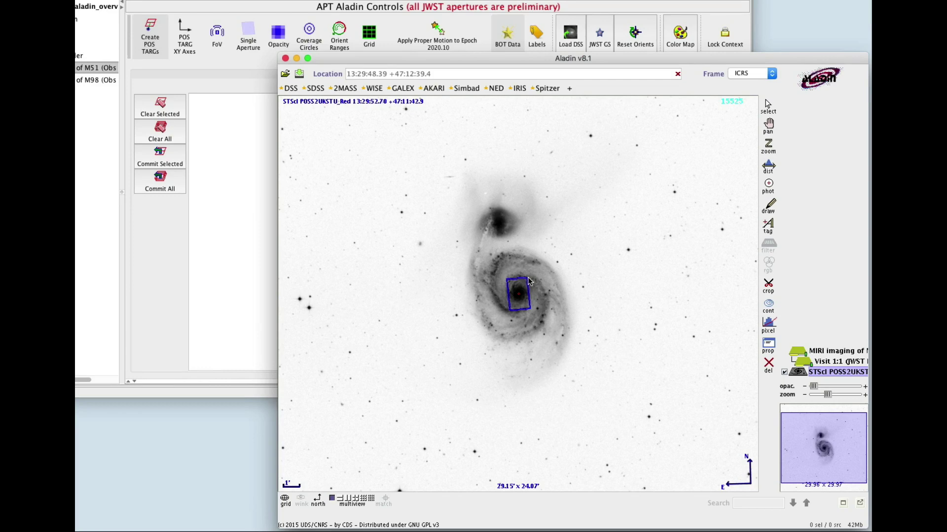
left_click_drag(532, 310, 555, 338)
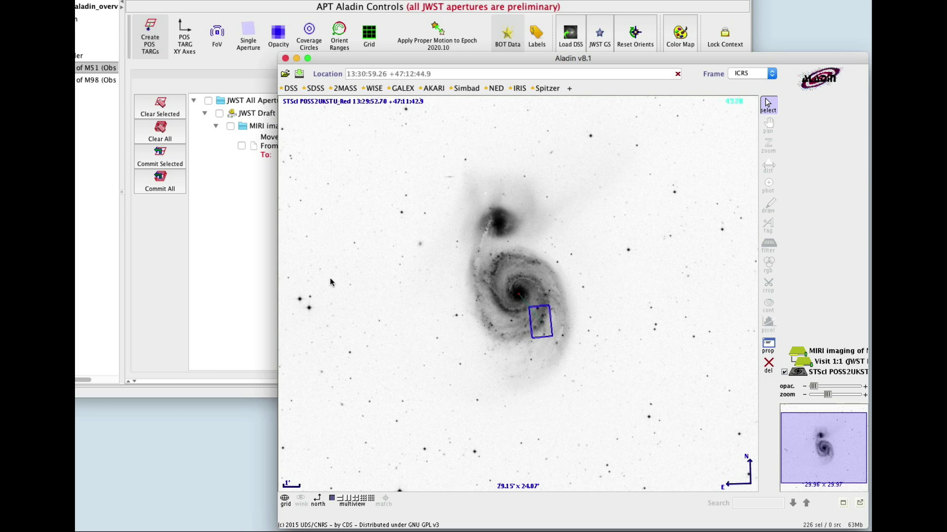
left_click(206, 276)
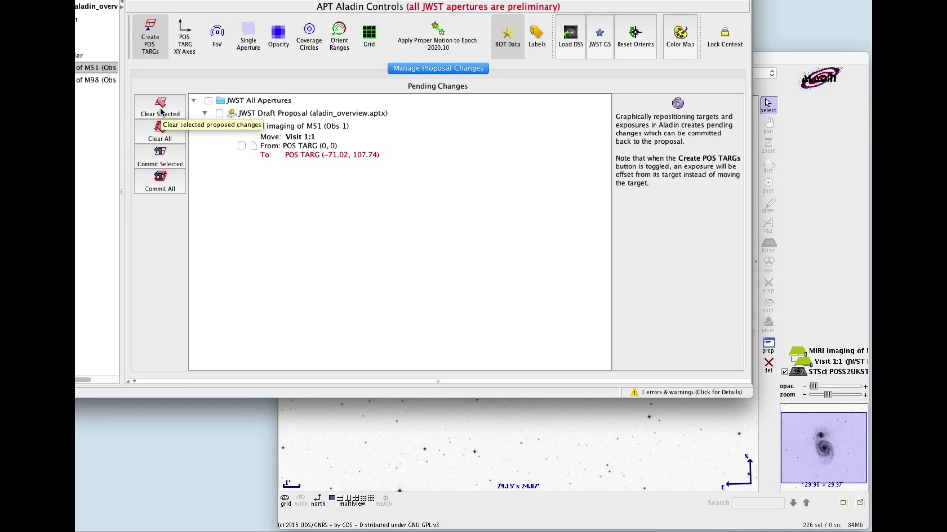
left_click(155, 130)
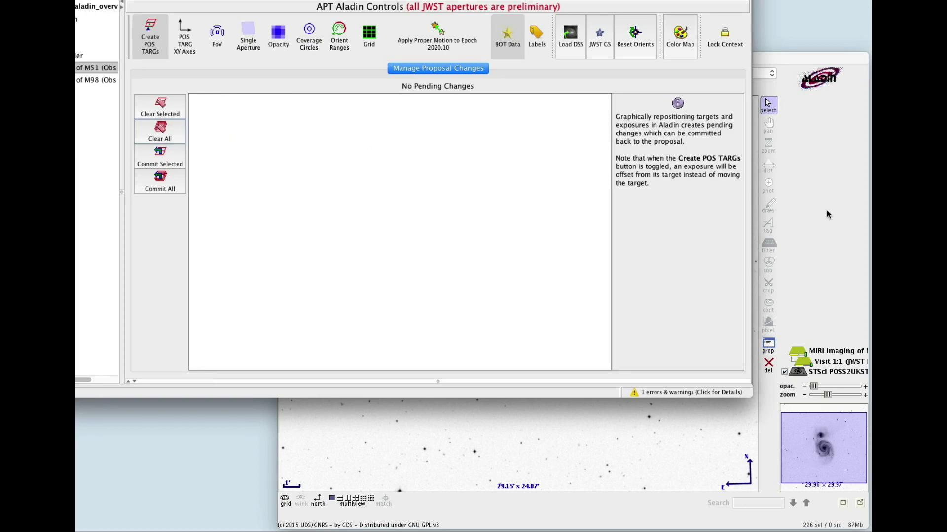
Shift the footprint slightly down-right and commit it as an Offset of -89.27, 107.43 arcsec
left_click(706, 441)
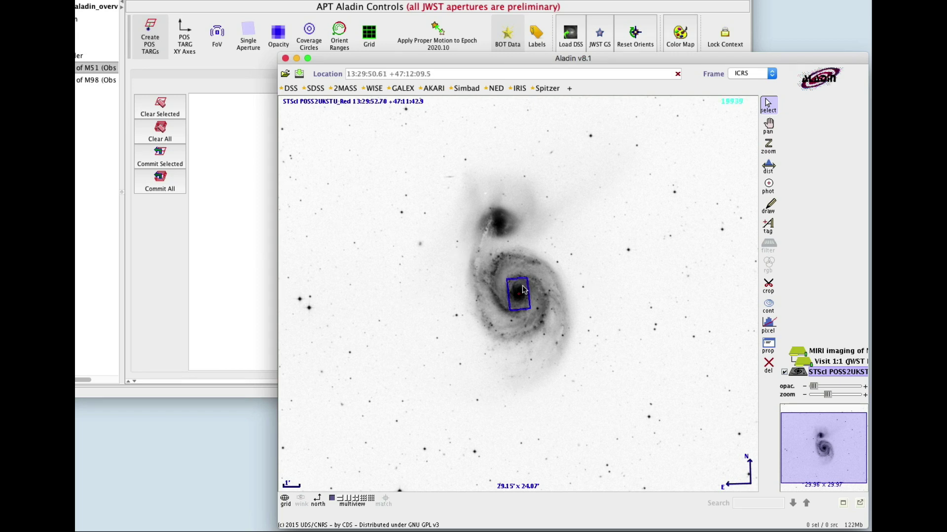
left_click_drag(525, 298, 537, 309)
left_click(248, 221)
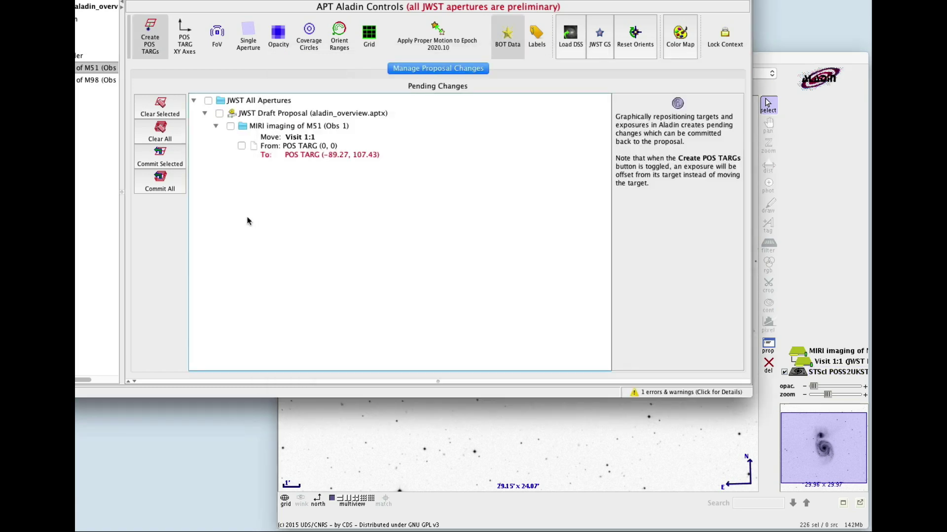
left_click(159, 184)
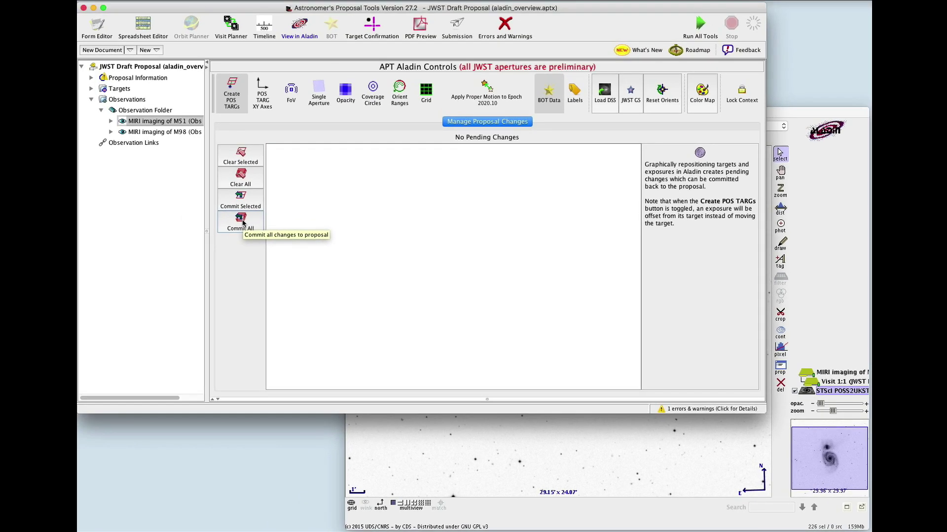
left_click(97, 24)
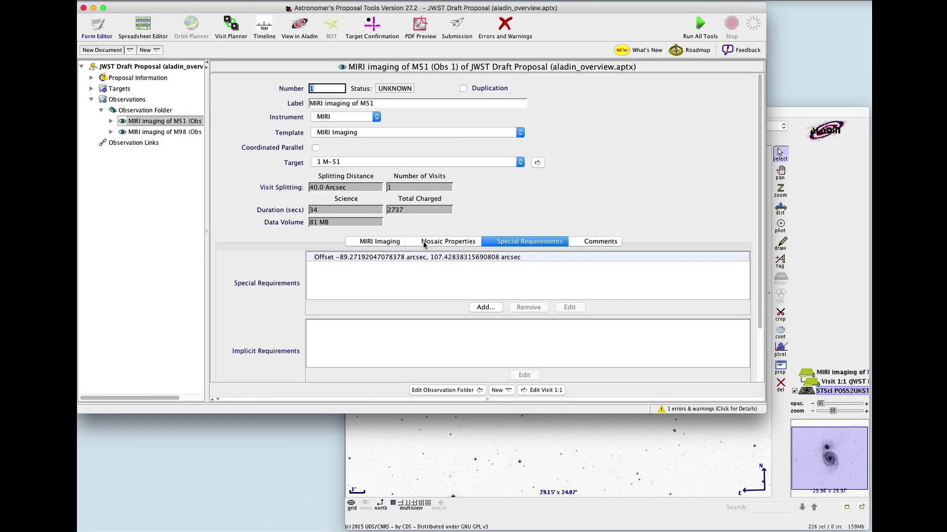
Inspect the Offset special requirement's values, then remove it from the M51 observation
left_click(486, 262)
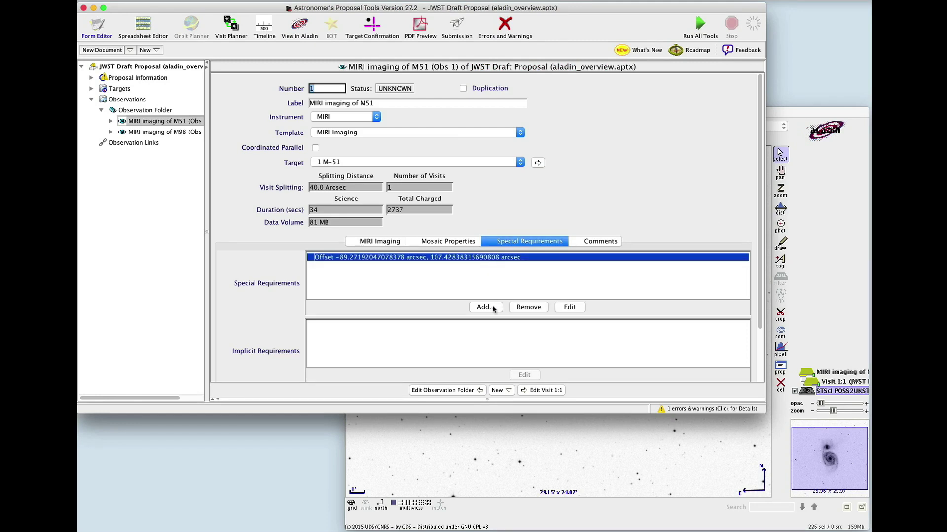
double_click(484, 257)
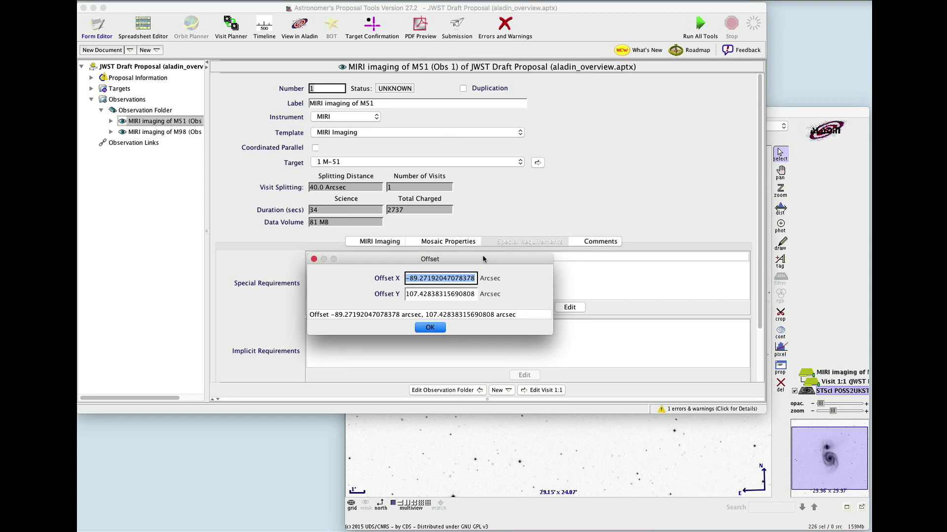
left_click(426, 326)
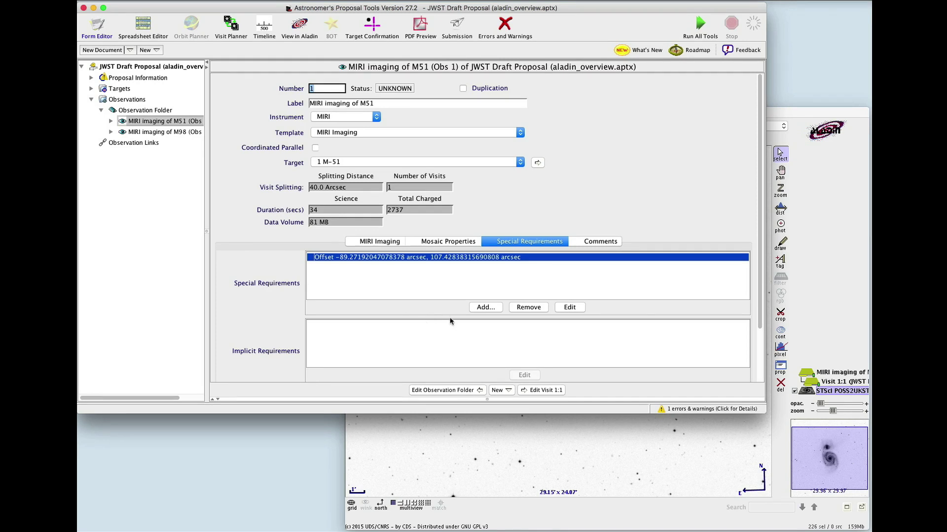
left_click(533, 308)
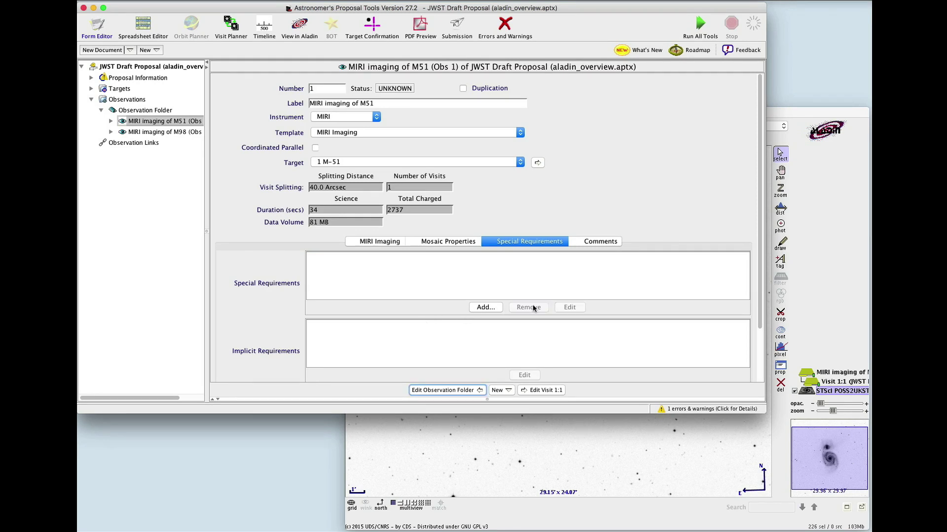
left_click(795, 295)
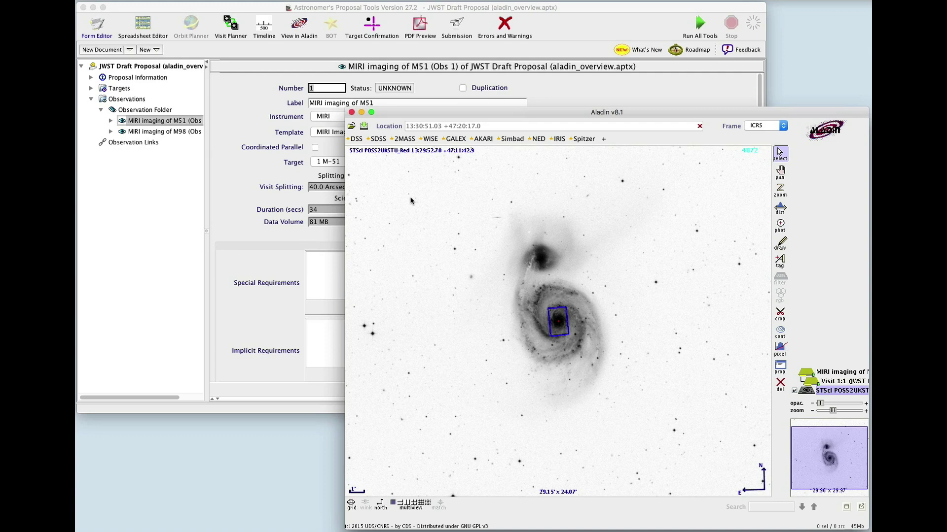
Drag the M51 footprint down-right off the core, then clear that pending M-51 move
left_click(287, 30)
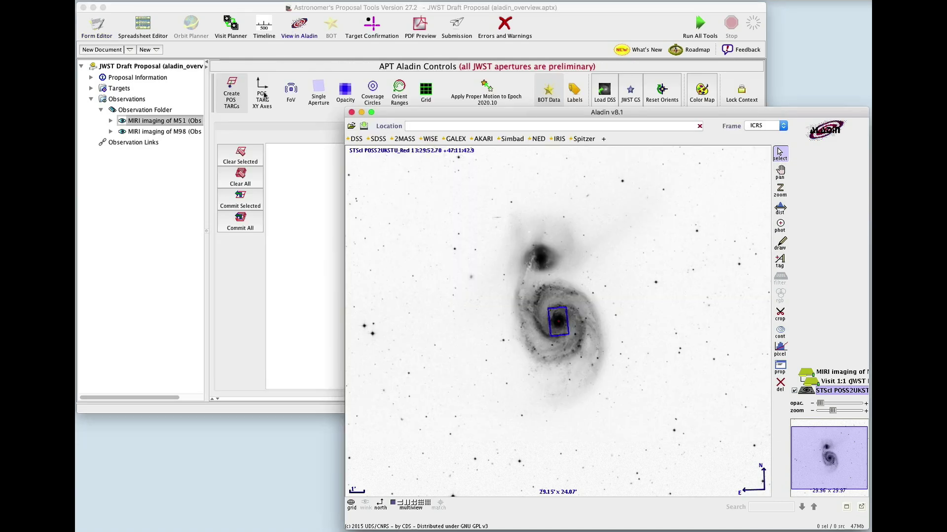
left_click(235, 106)
left_click(603, 439)
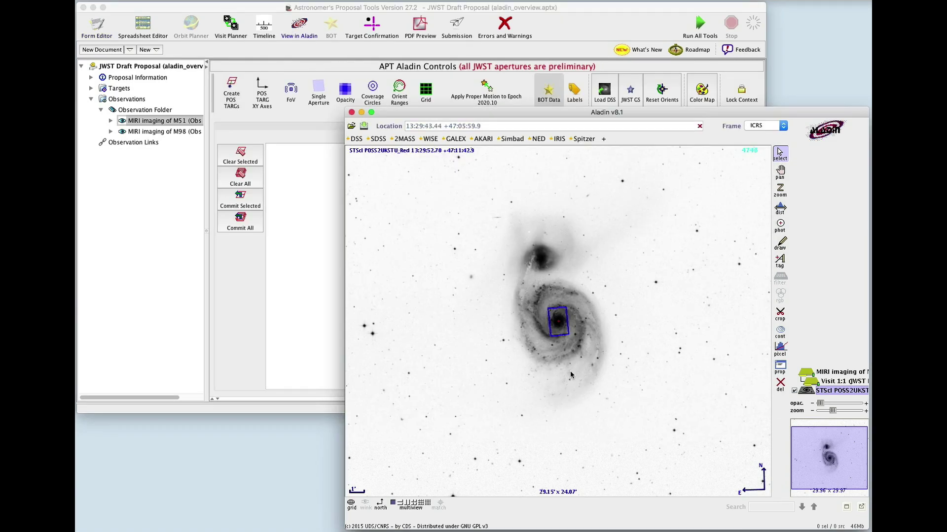
left_click_drag(571, 336, 588, 356)
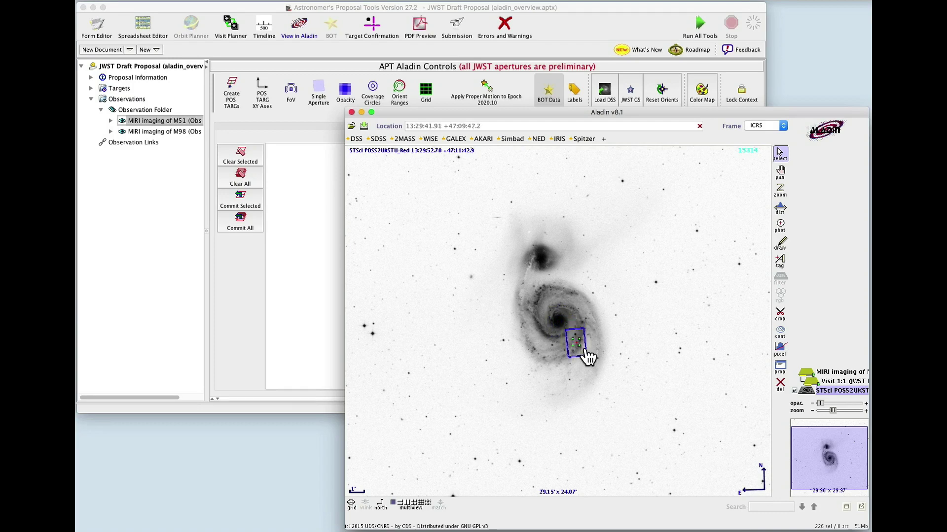
left_click(316, 309)
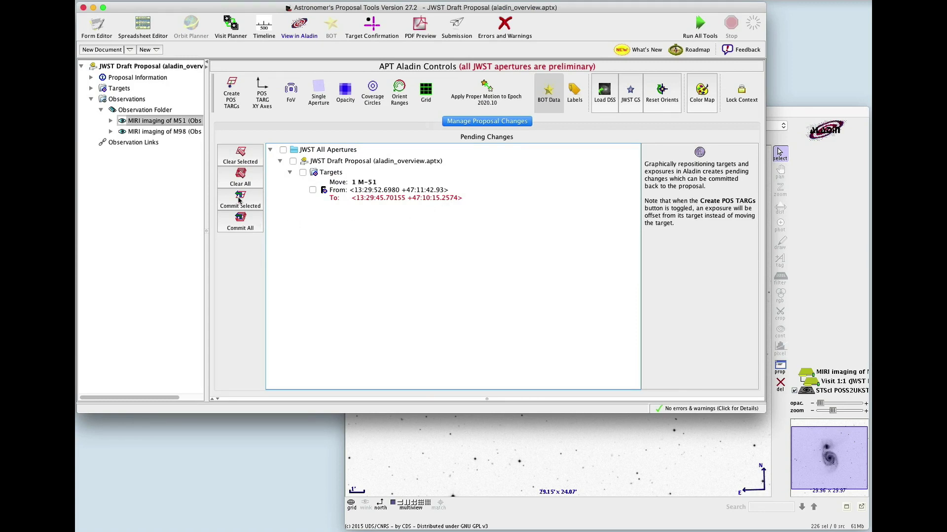
left_click(240, 178)
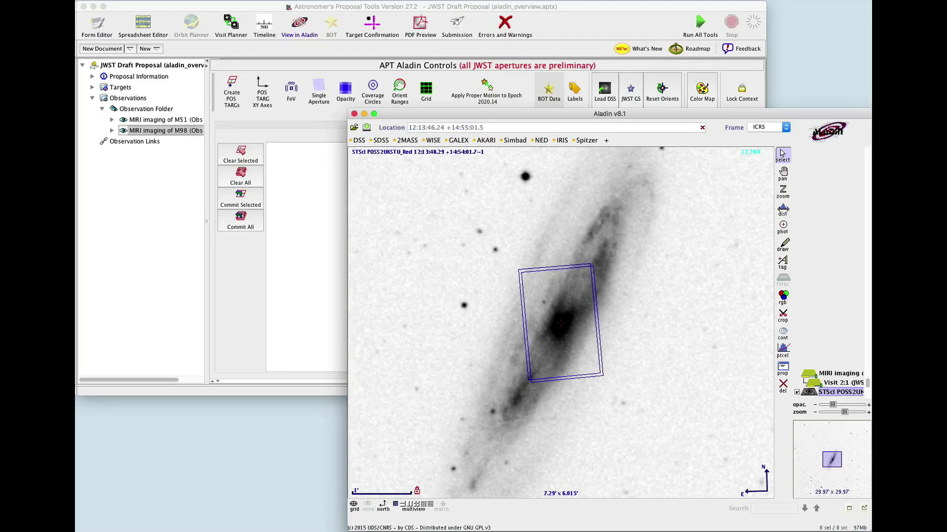
Rotate the M98 aperture to about 332° and show coverage circles around it
left_click_drag(595, 269, 625, 290)
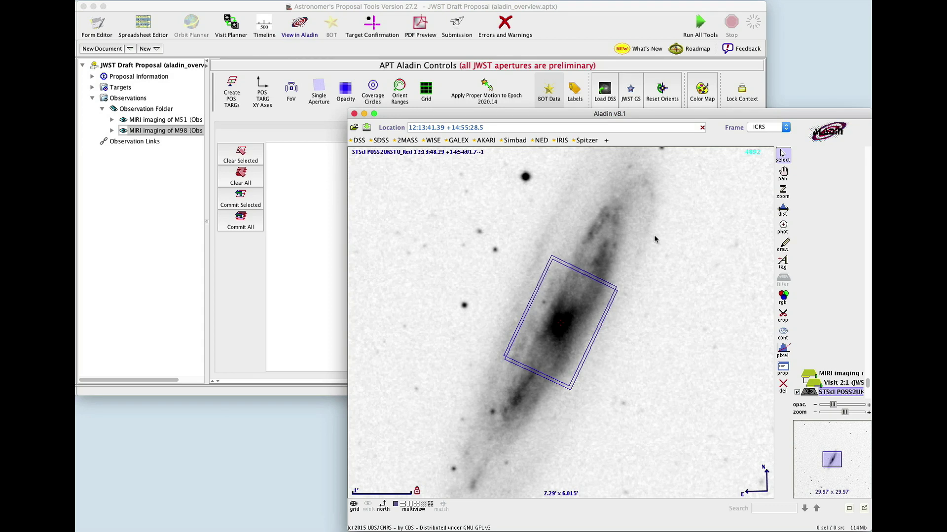
left_click(379, 105)
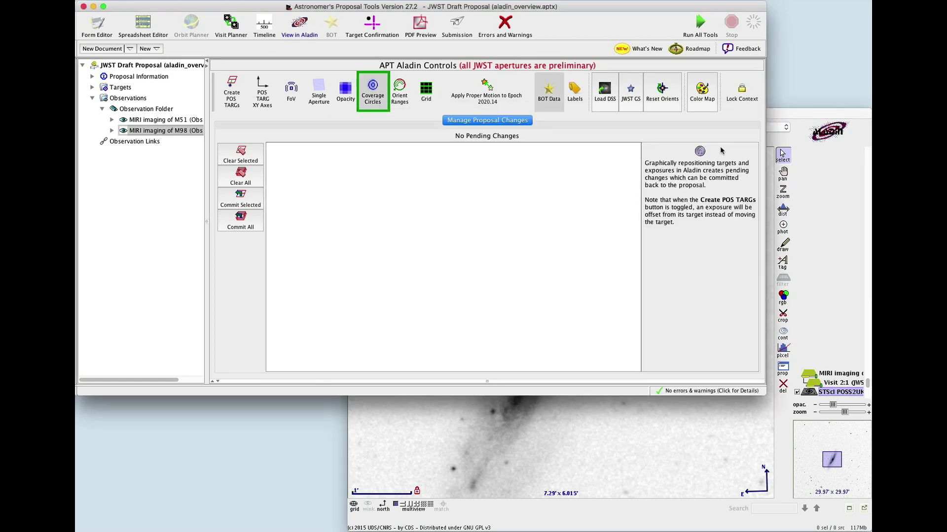
left_click(813, 178)
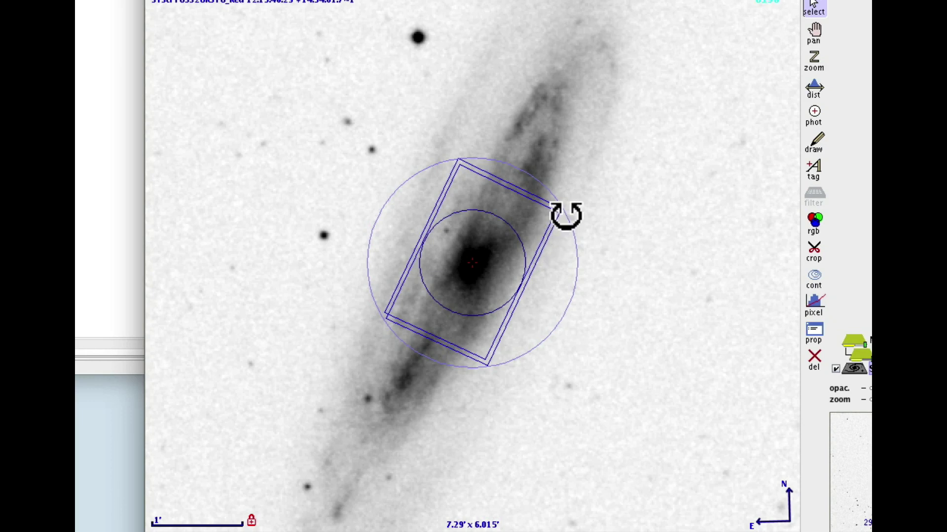
Rotate the aperture a few degrees further clockwise and confirm no proposal changes are pending
left_click_drag(566, 216, 549, 225)
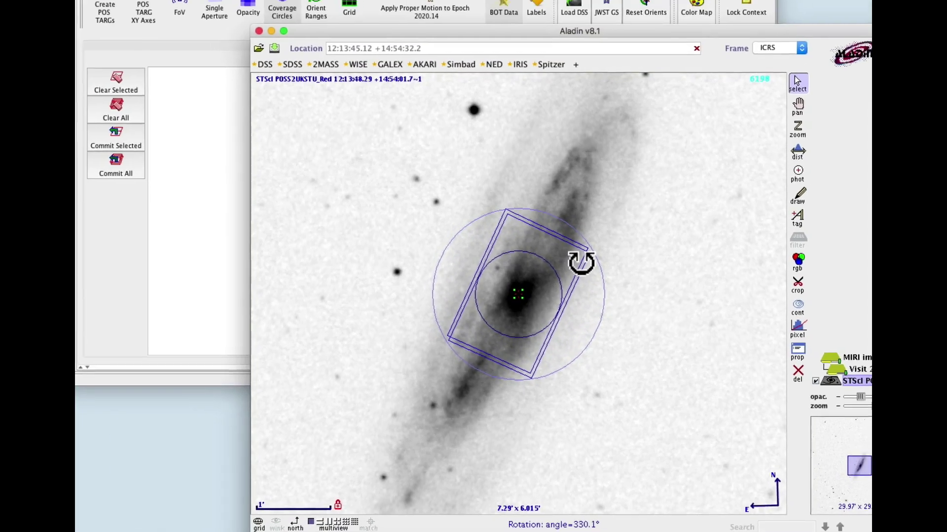
left_click_drag(581, 263, 628, 210)
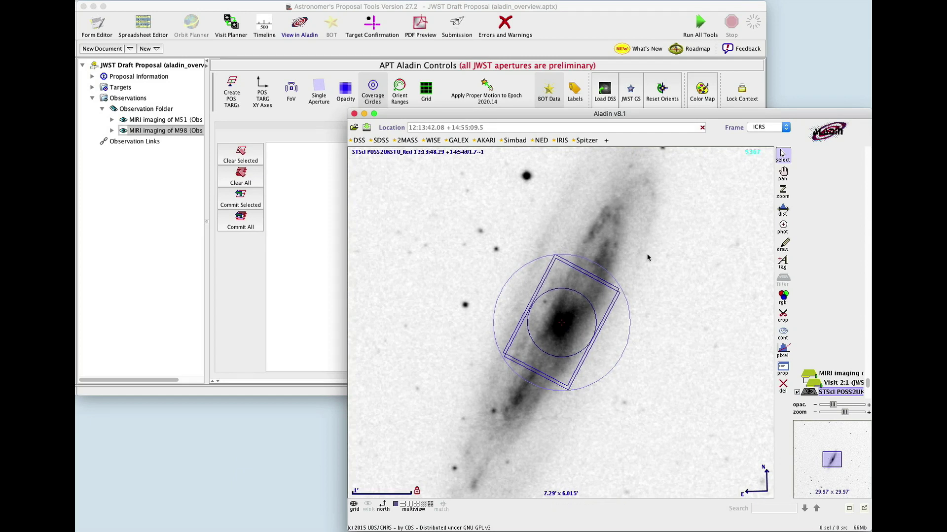
left_click(330, 247)
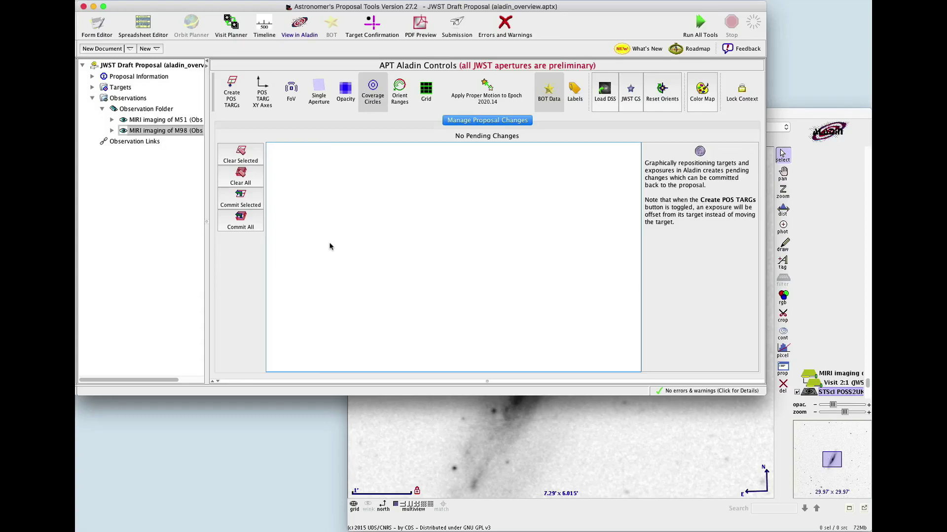
left_click(816, 241)
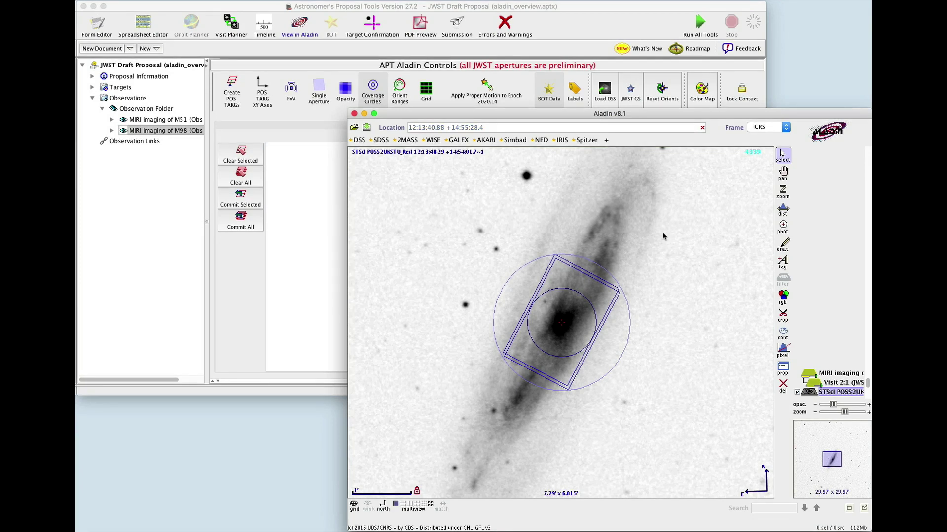
Reset the orientation, show orient ranges, and rotate the M98 MIRI footprint to 321.0°
left_click(668, 99)
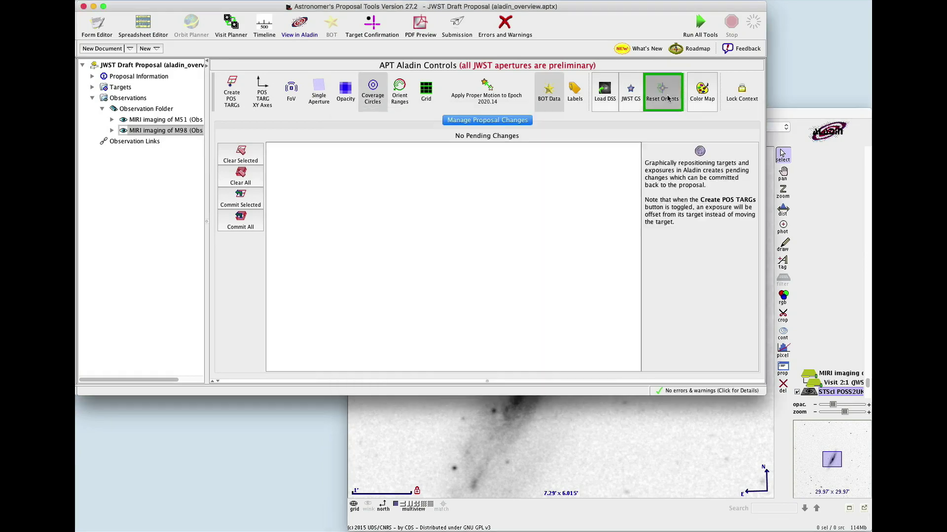
left_click(827, 173)
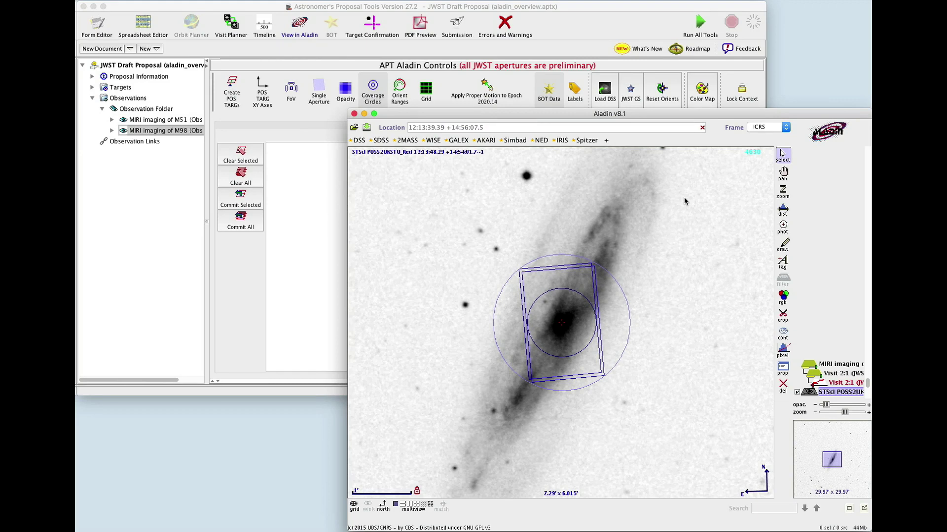
left_click(399, 91)
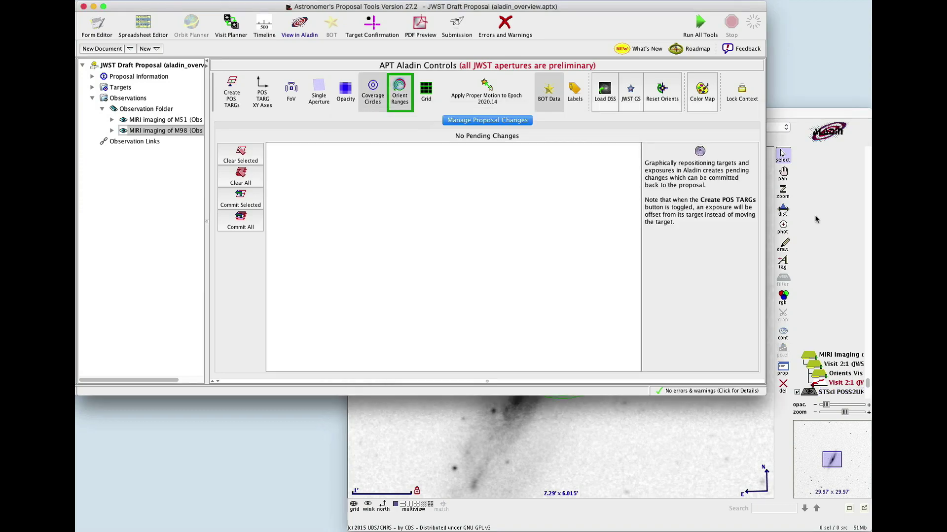
left_click(795, 215)
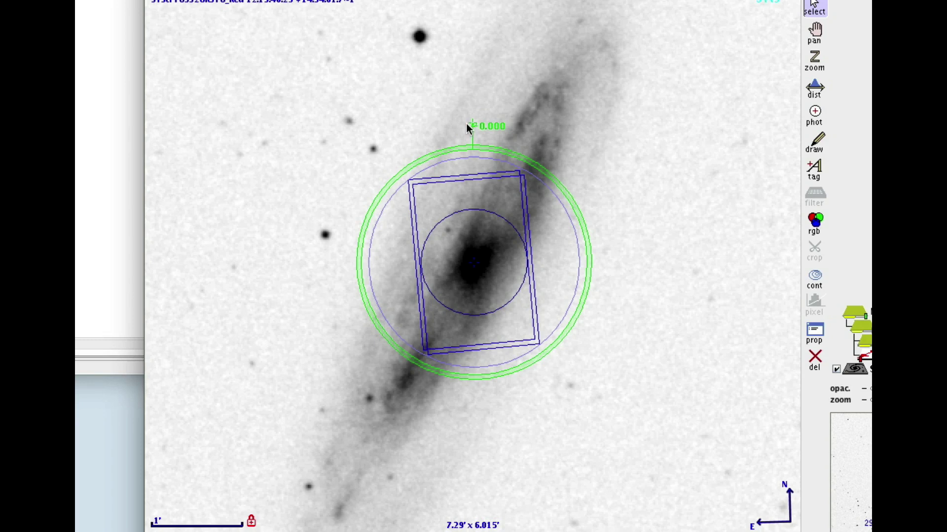
left_click_drag(477, 134, 566, 158)
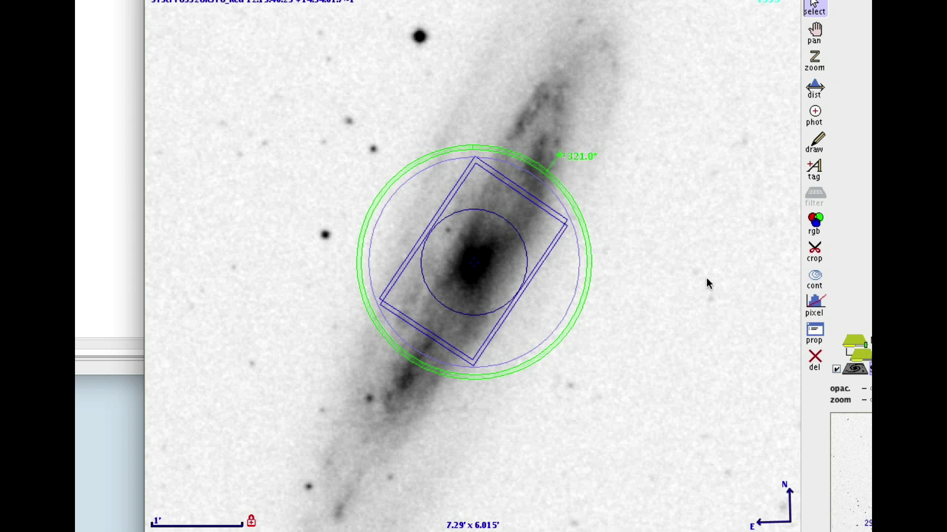
left_click(856, 370)
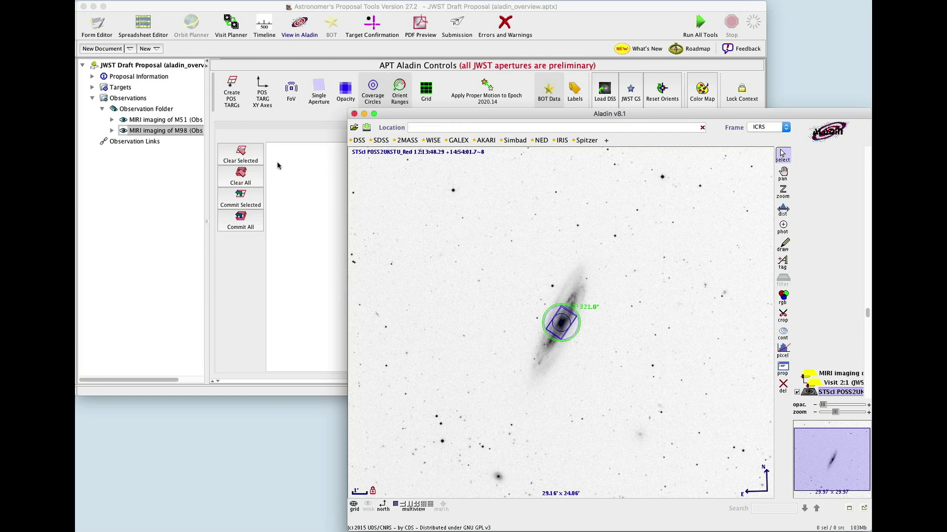
Add a PA Range special requirement to the M98 observation, specified using V3 angles
left_click(106, 32)
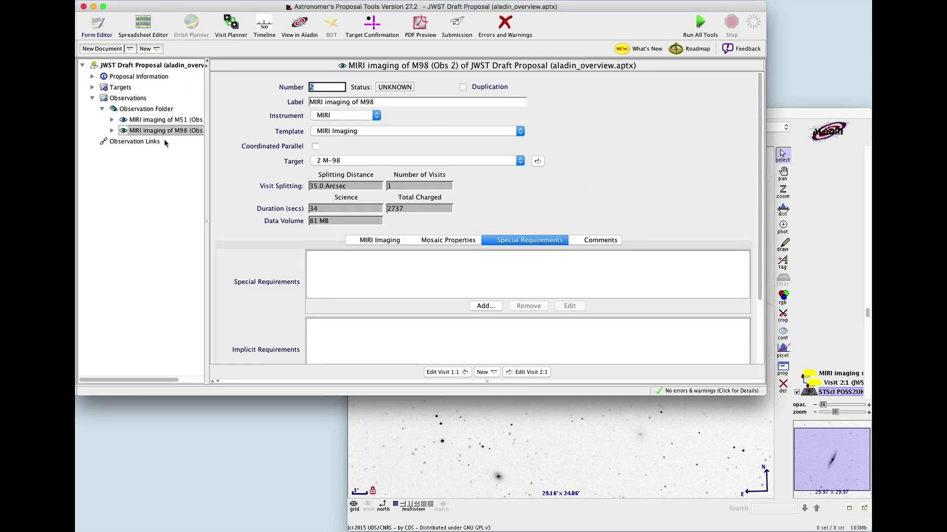
left_click(479, 305)
mouse_move(537, 307)
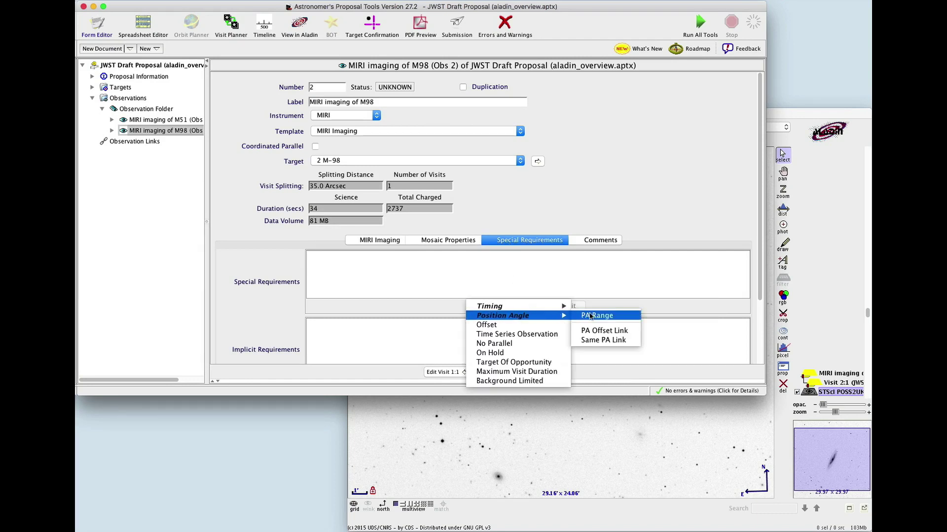
left_click(592, 317)
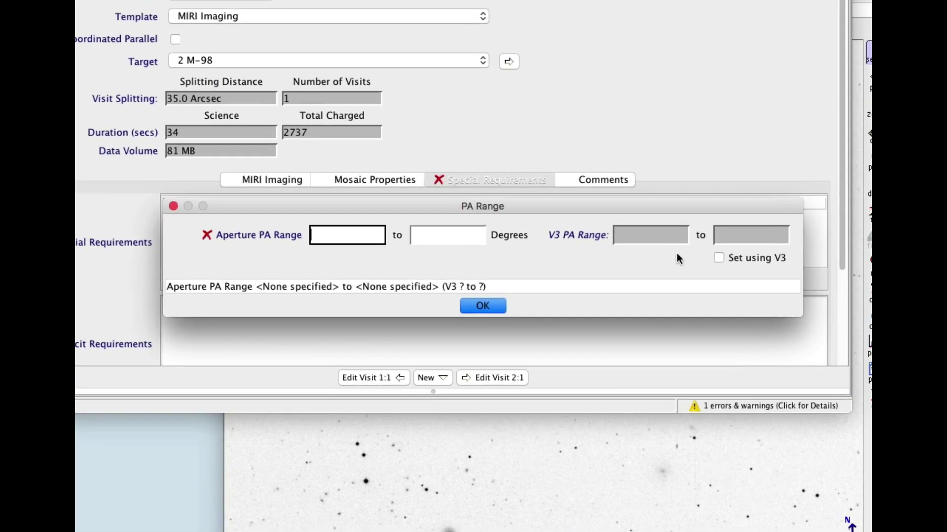
left_click(719, 258)
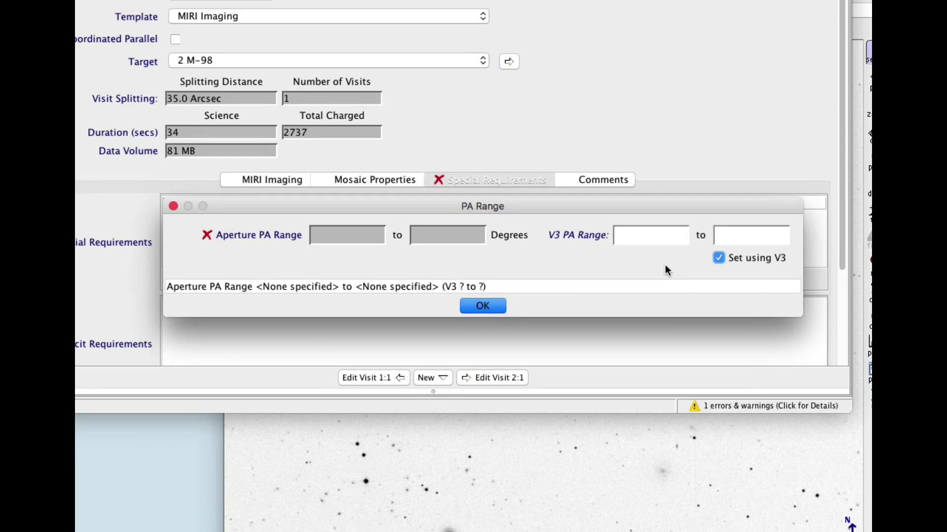
Set the V3 PA range to 321–321 degrees, confirm it, then remove the requirement again
left_click(639, 236)
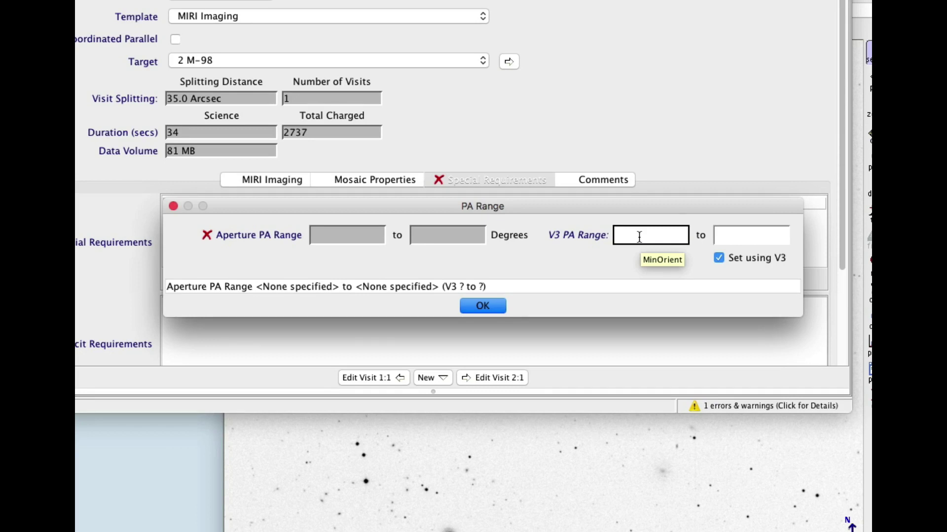
type("321")
left_click(728, 236)
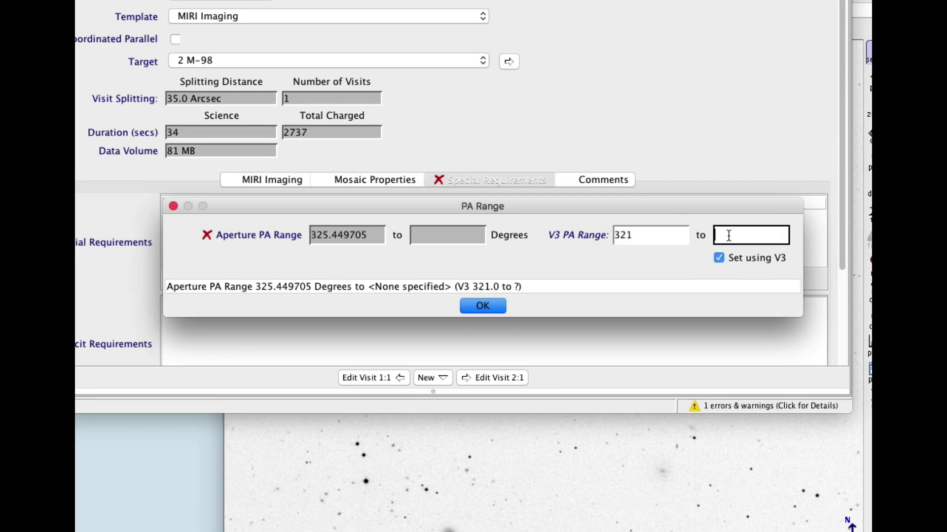
type("321")
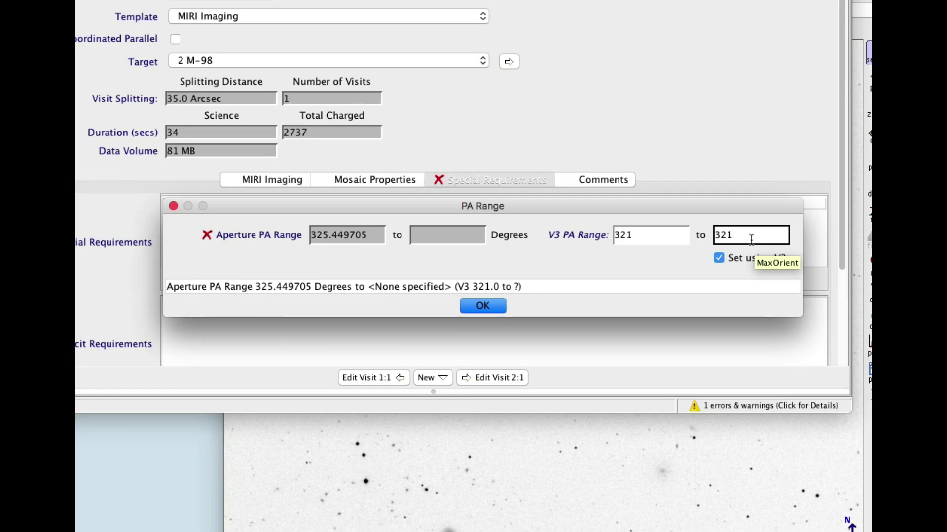
left_click(482, 305)
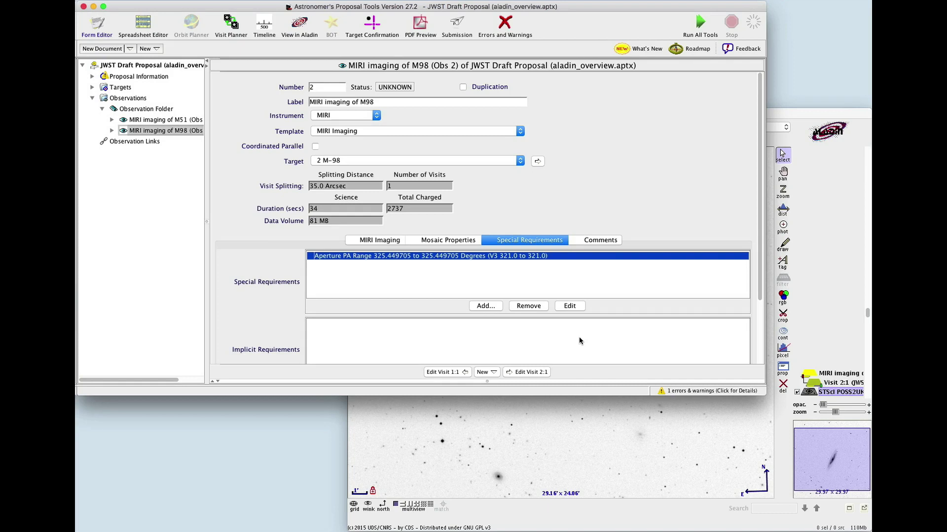
left_click(532, 305)
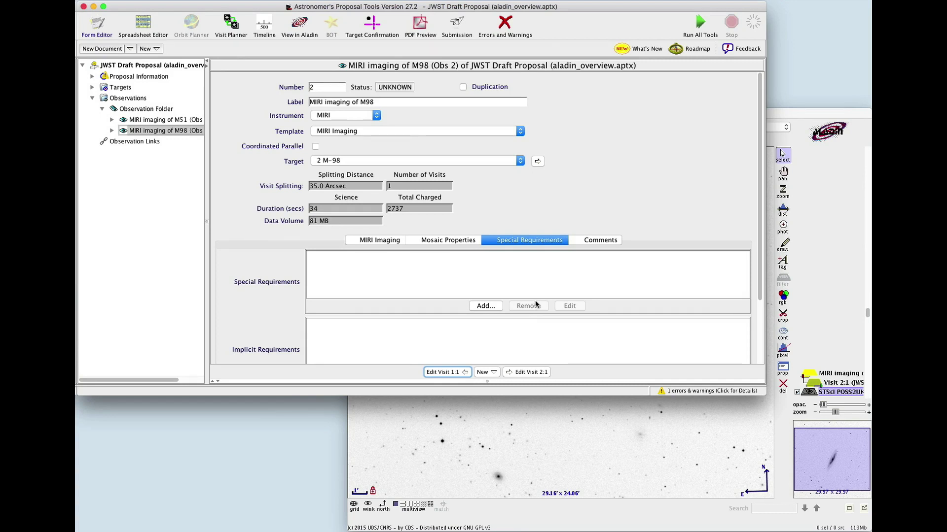
left_click(638, 416)
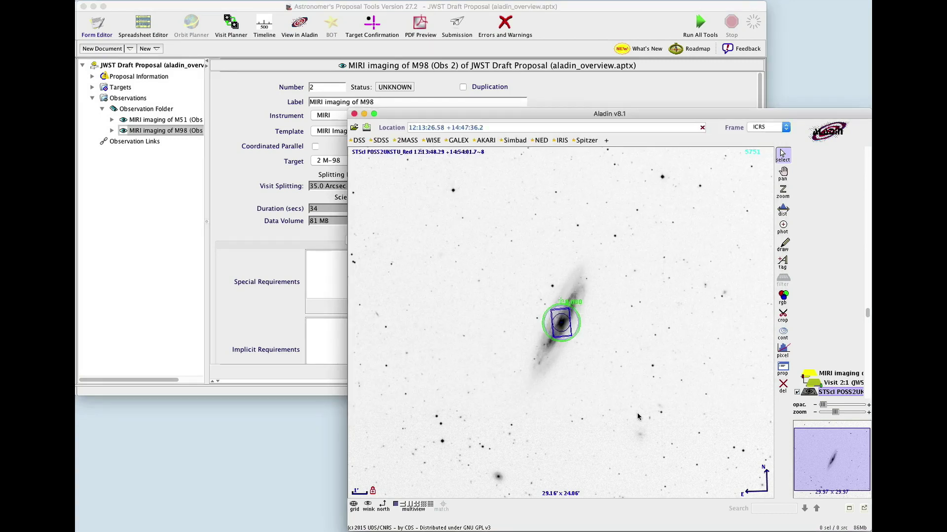